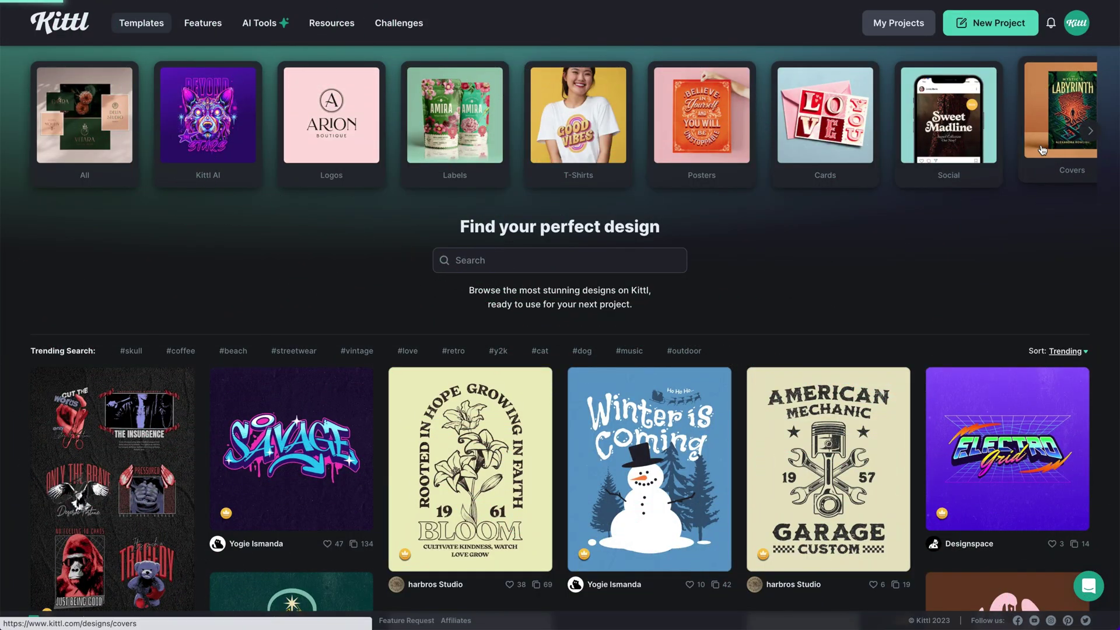
Open the Covers category in Kittl's template gallery
left_click(1042, 149)
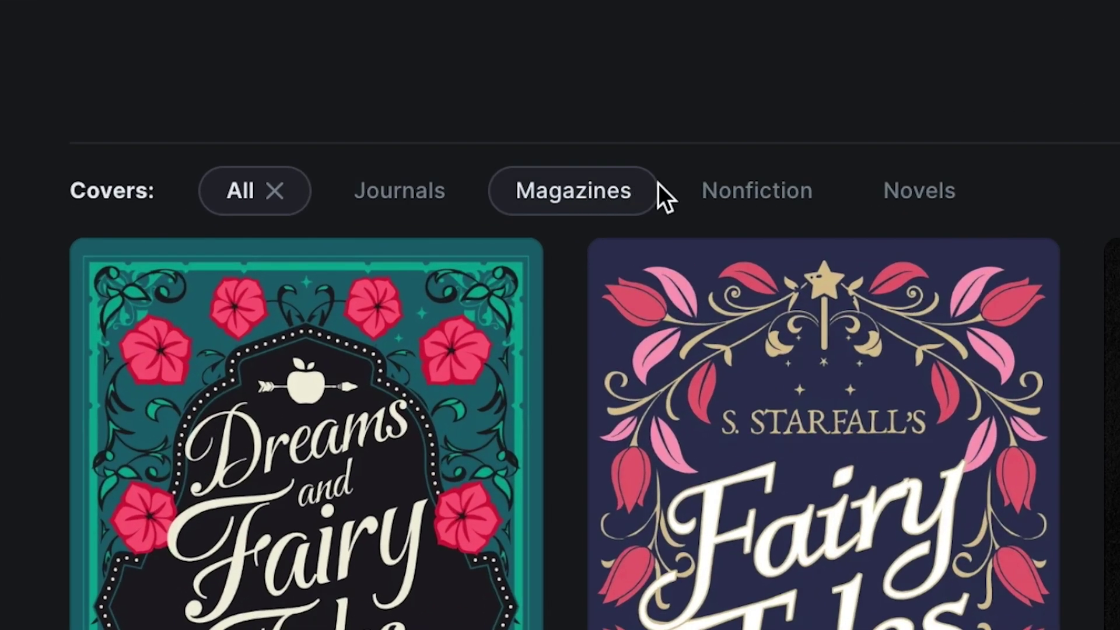
Filter the cover templates to Novels and browse the results
left_click(908, 196)
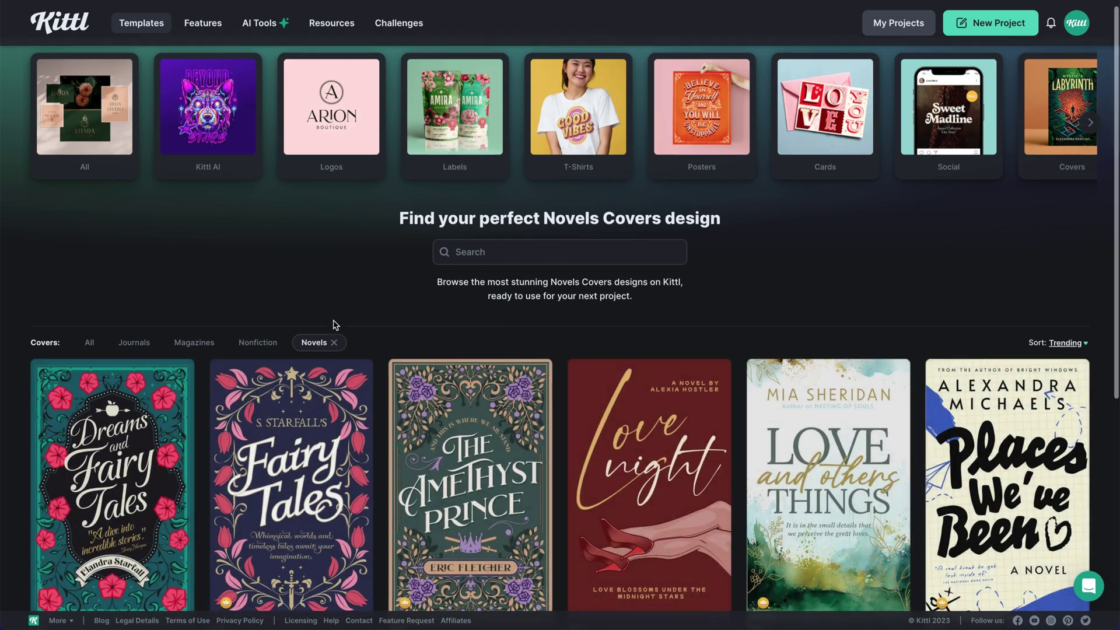
scroll(334, 325, "down", 3)
scroll(334, 324, "down", 7)
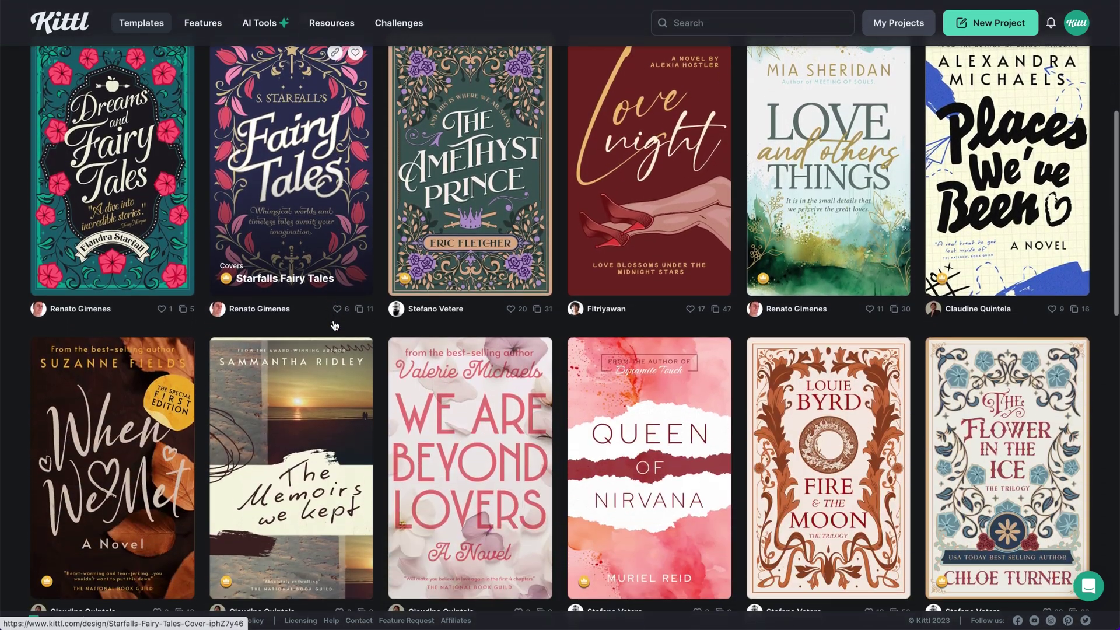
scroll(334, 324, "down", 2)
scroll(251, 324, "up", 10)
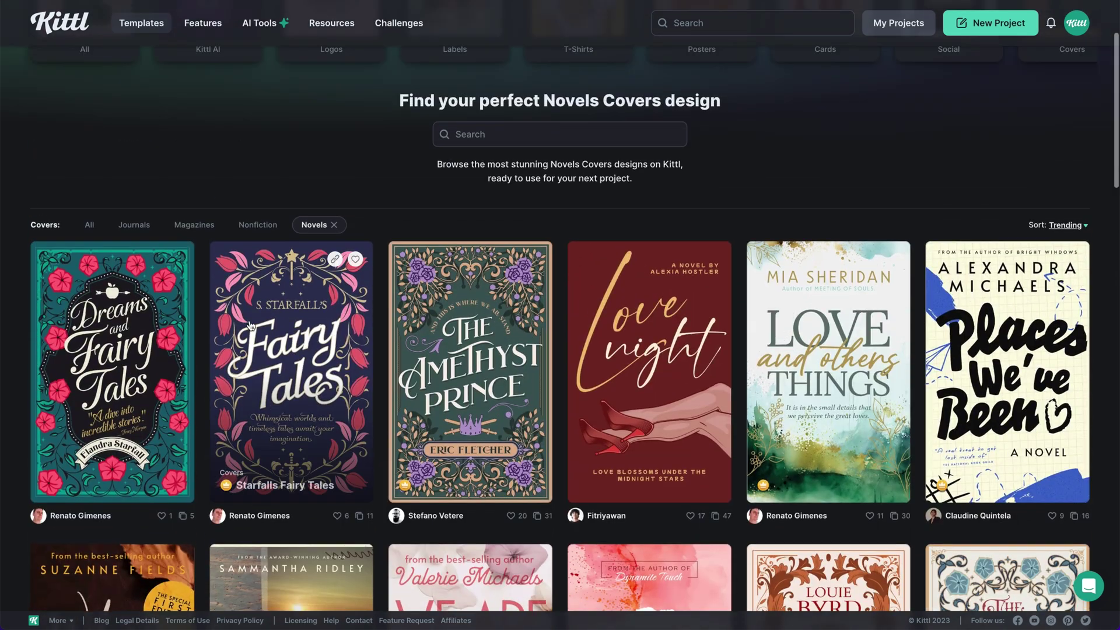
Switch to Journals covers and open the My Gratitude Journal template
left_click(133, 227)
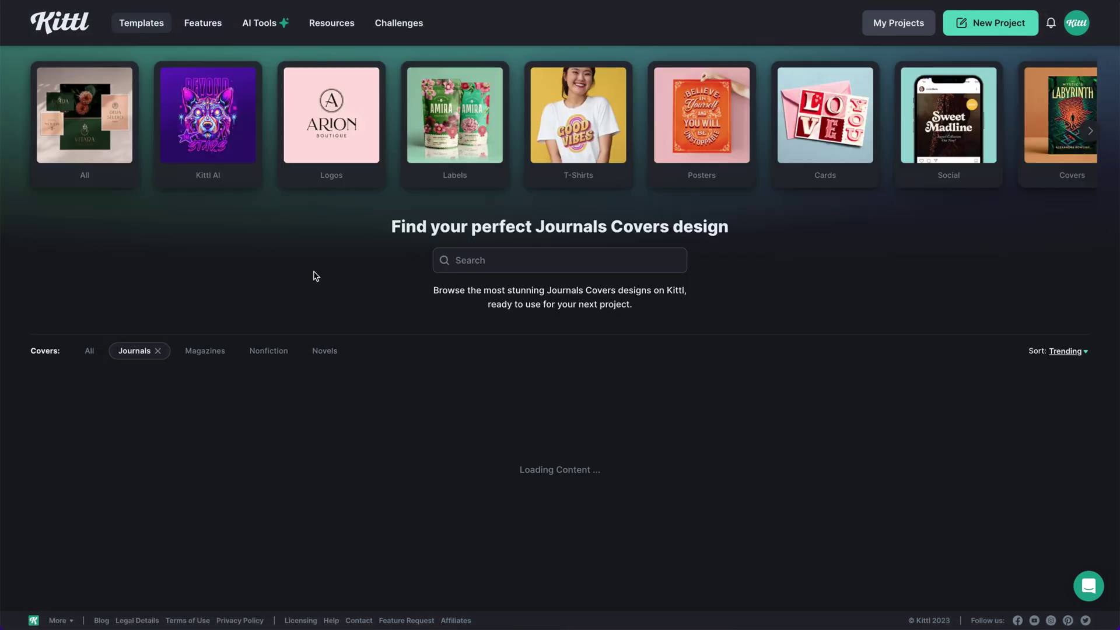
scroll(313, 273, "down", 2)
scroll(313, 272, "down", 6)
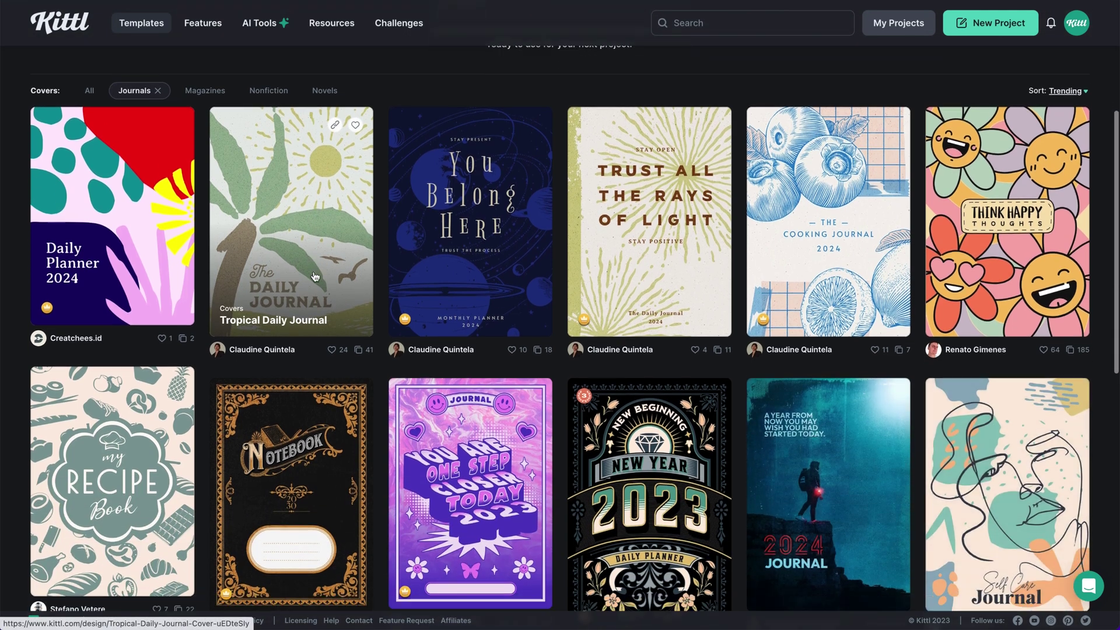
scroll(313, 275, "down", 6)
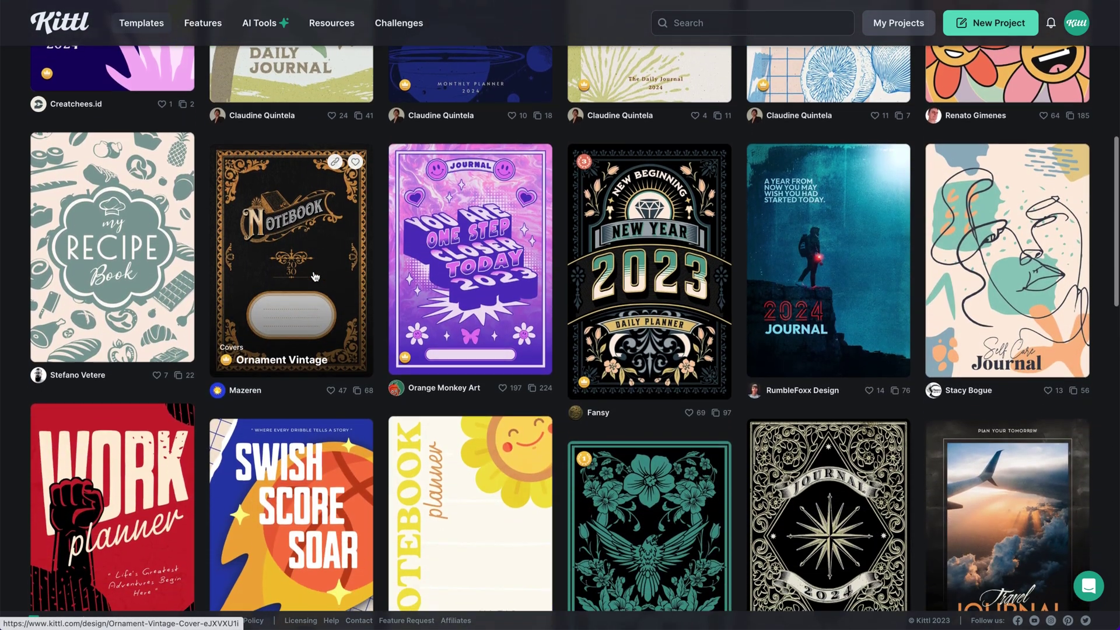
scroll(313, 276, "down", 2)
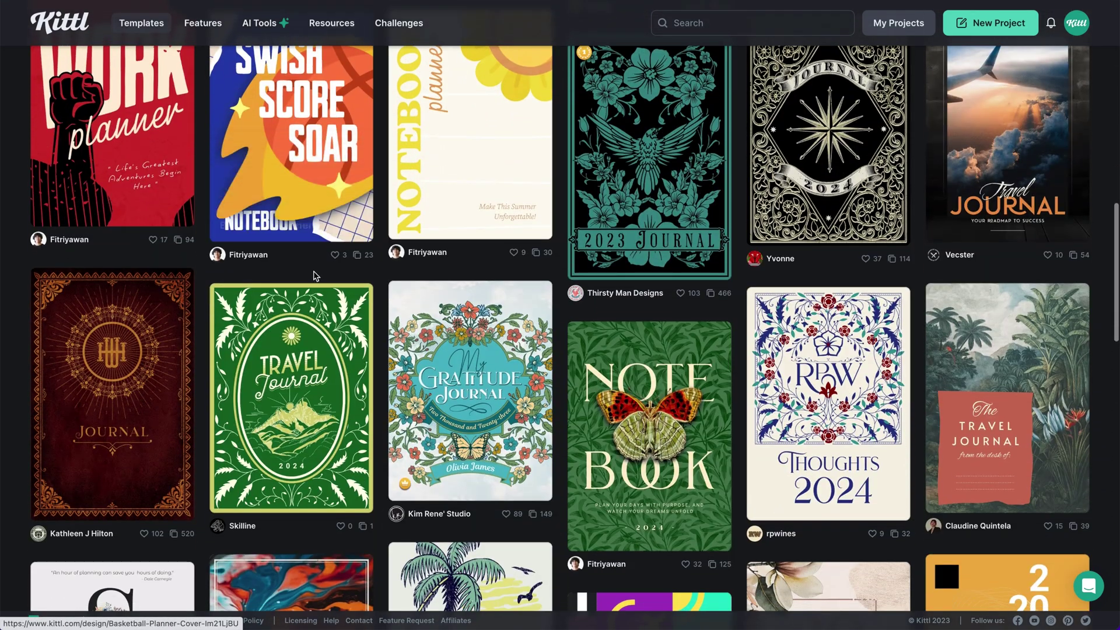
scroll(448, 222, "down", 3)
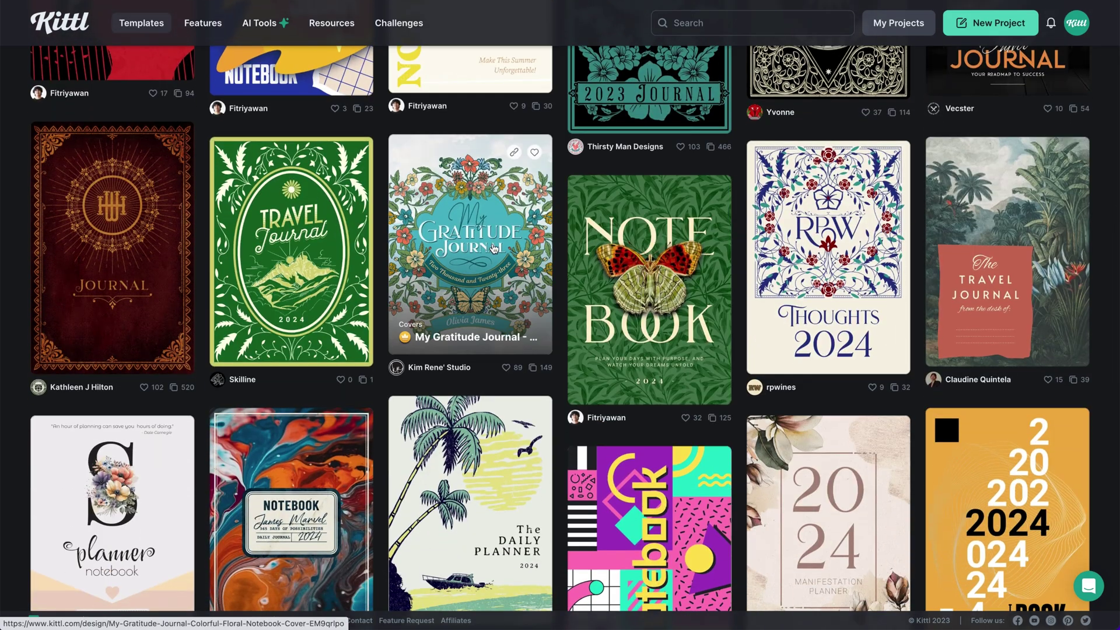
left_click(494, 251)
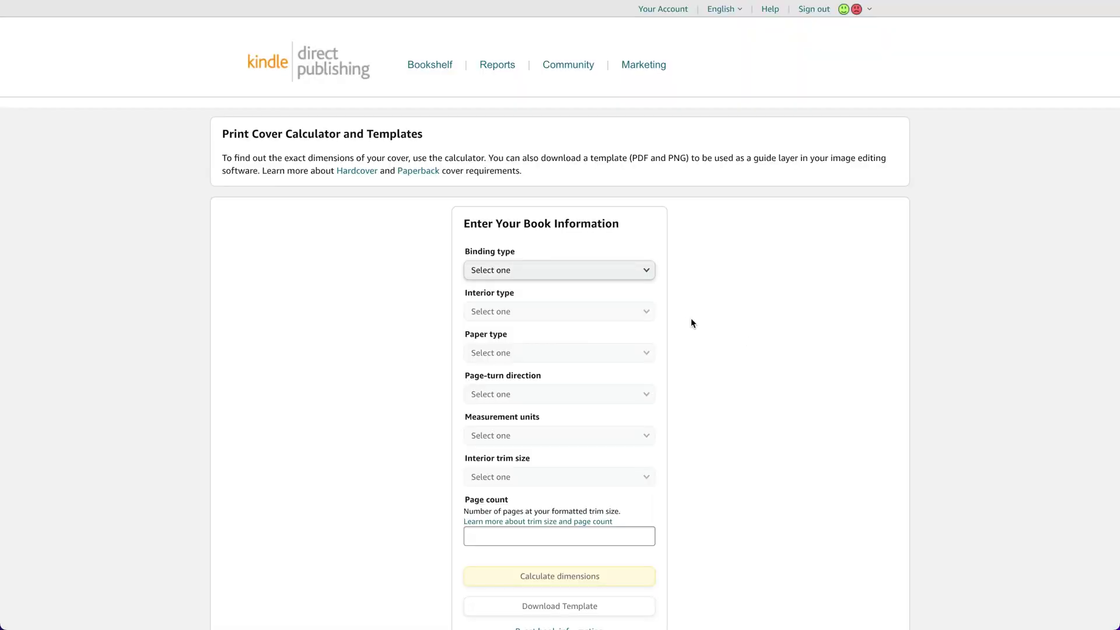
Choose a Paperback binding with a Black & white interior on White paper
left_click(622, 273)
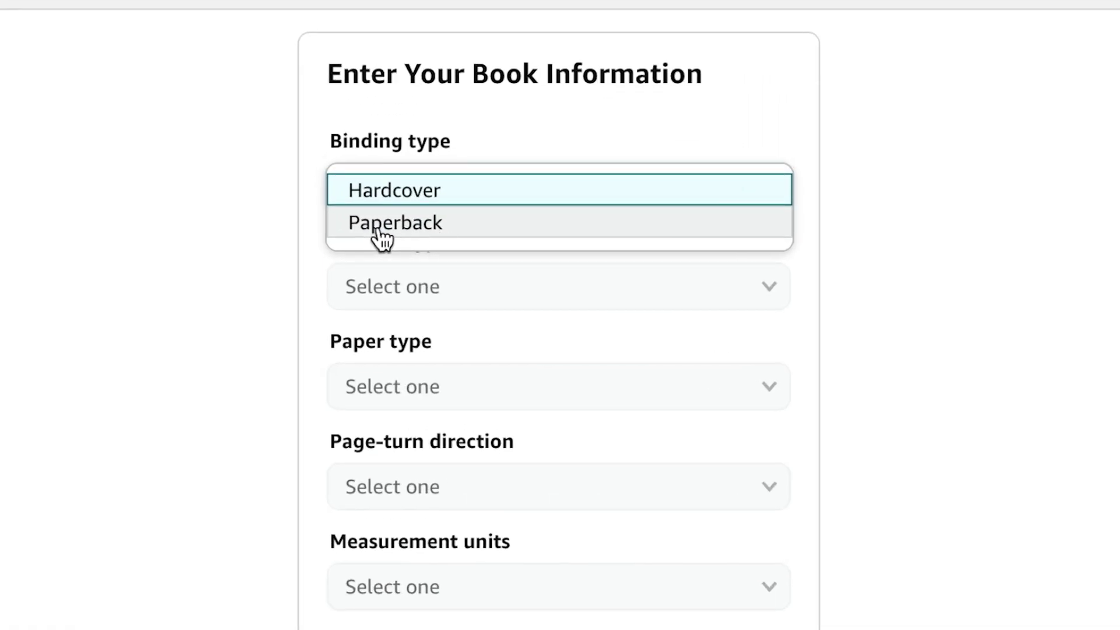
left_click(493, 286)
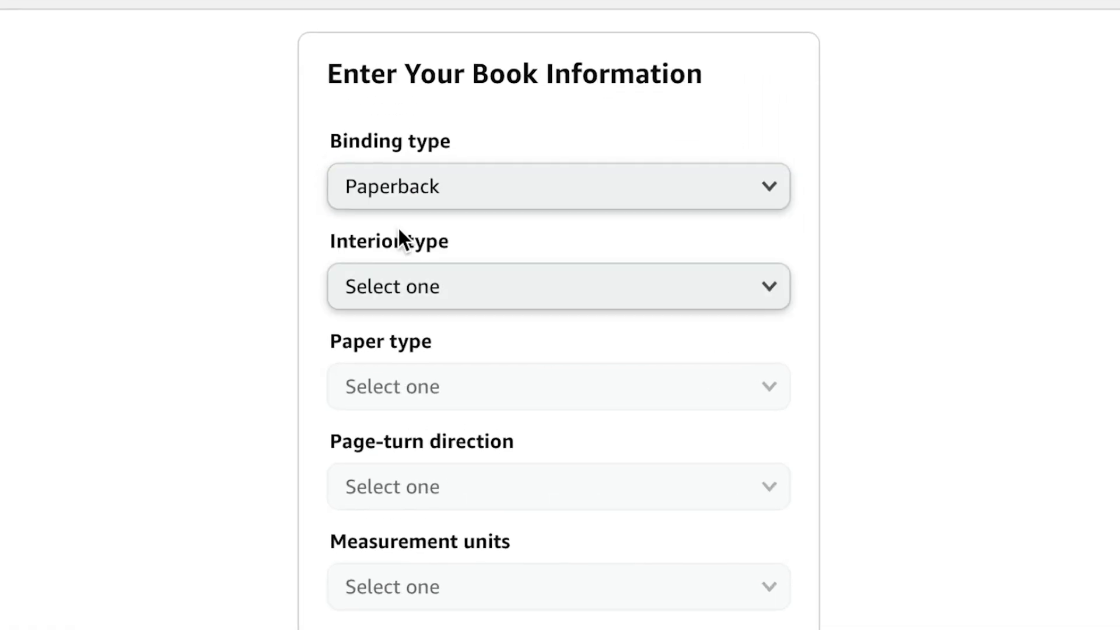
left_click(435, 303)
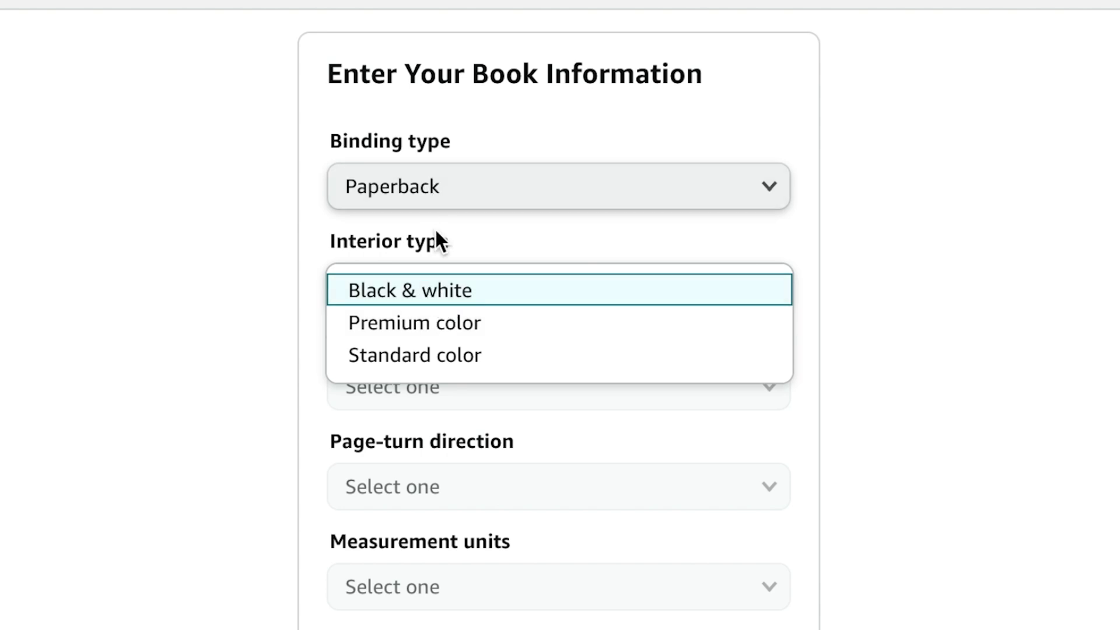
left_click(457, 293)
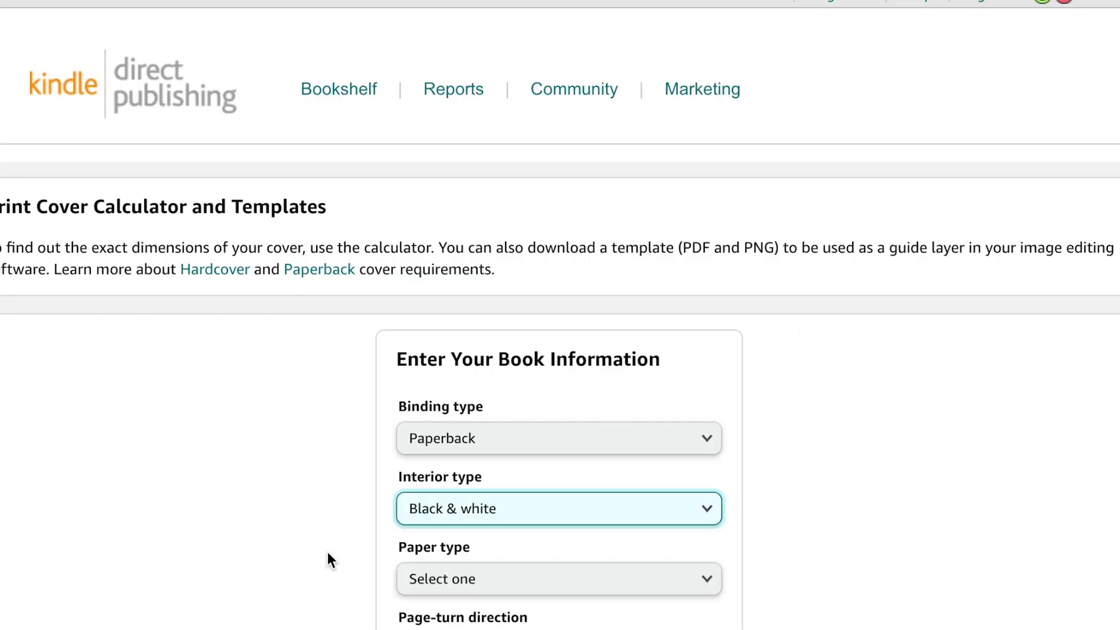
scroll(327, 551, "down", 5)
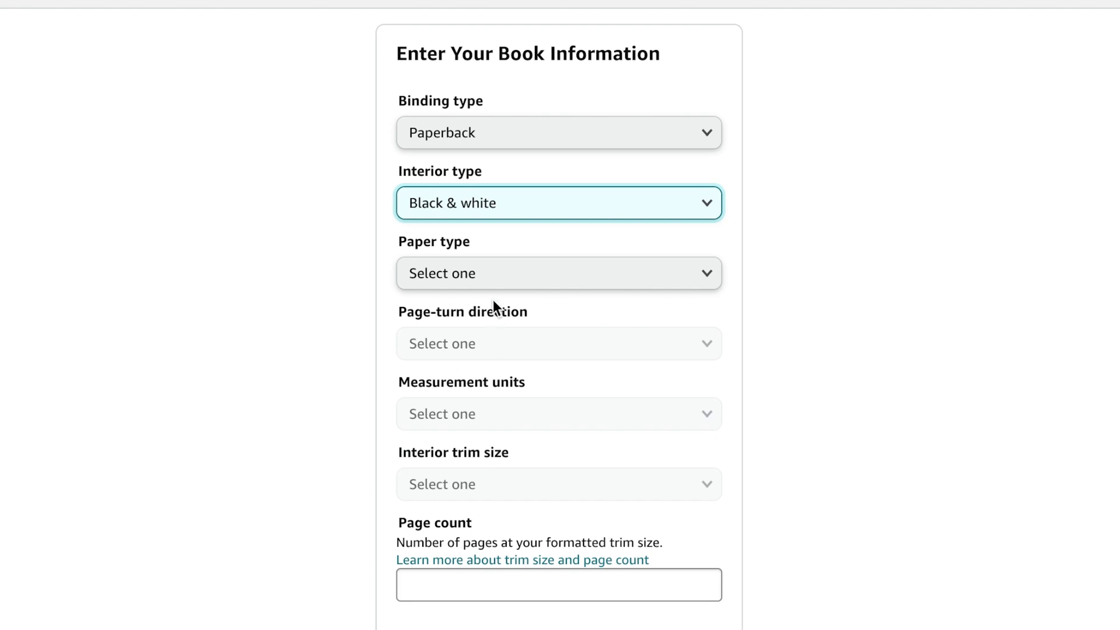
left_click(496, 285)
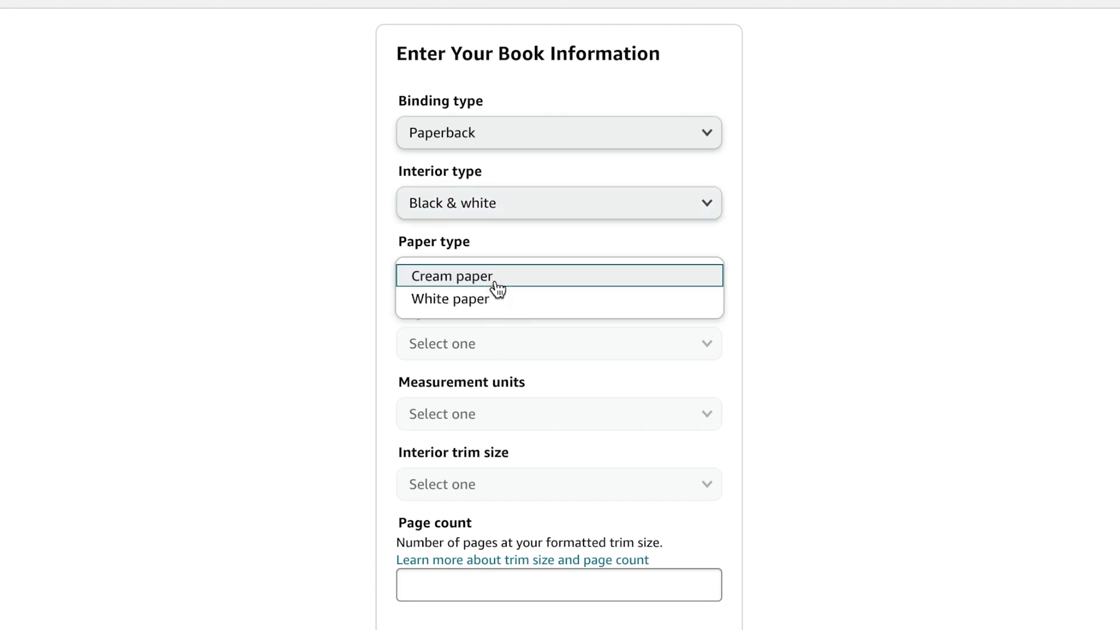
left_click(477, 300)
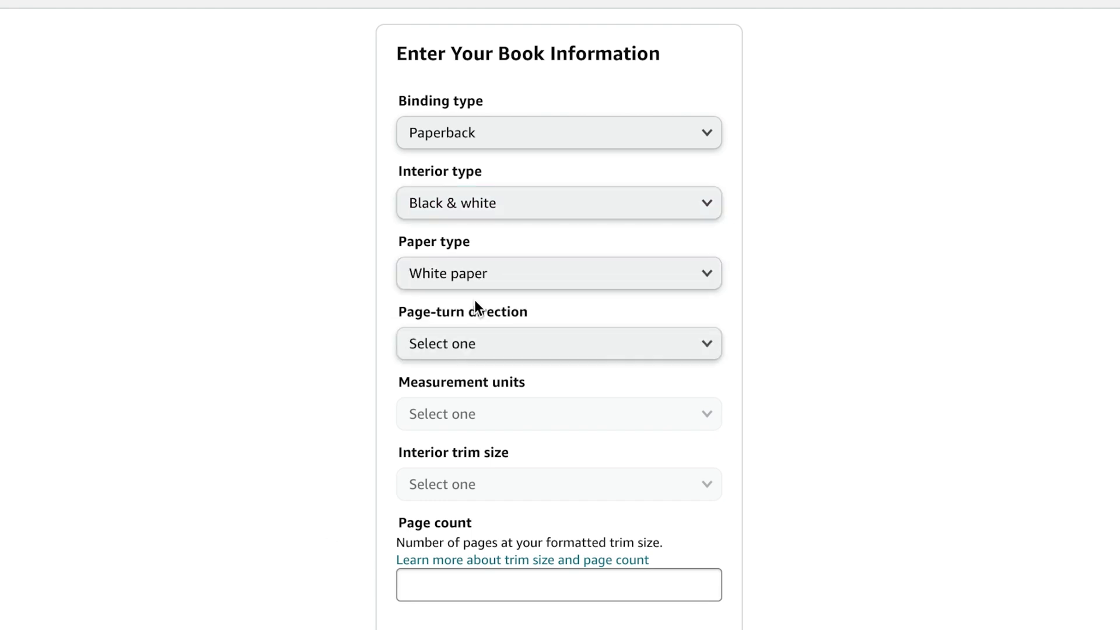
Set Left to Right page turn, Inches units and a 6 x 9 in trim size
left_click(508, 343)
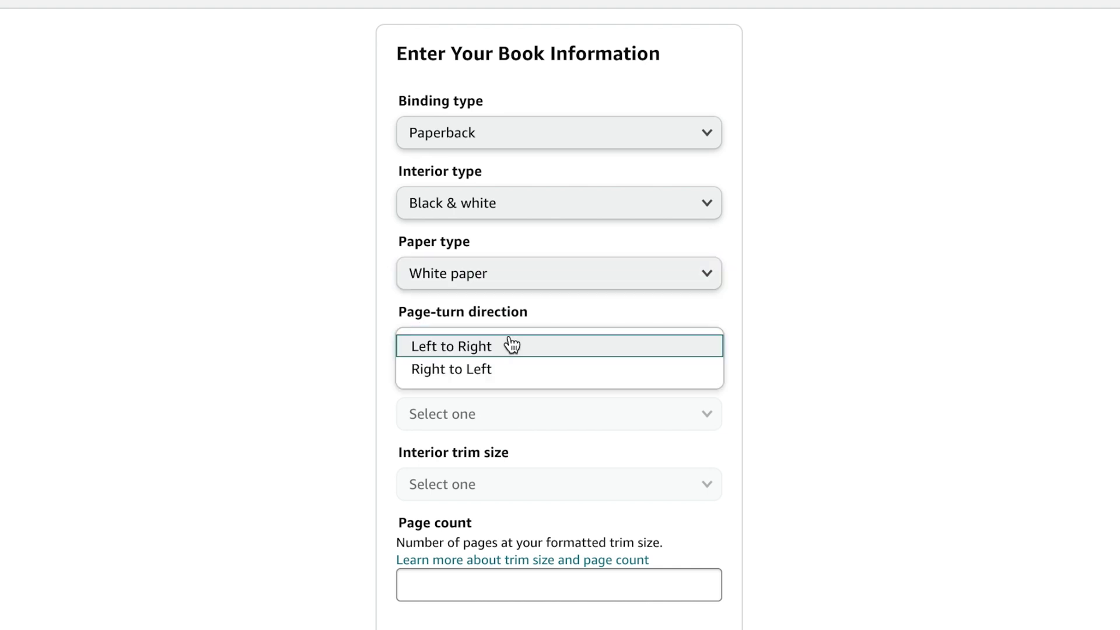
left_click(475, 346)
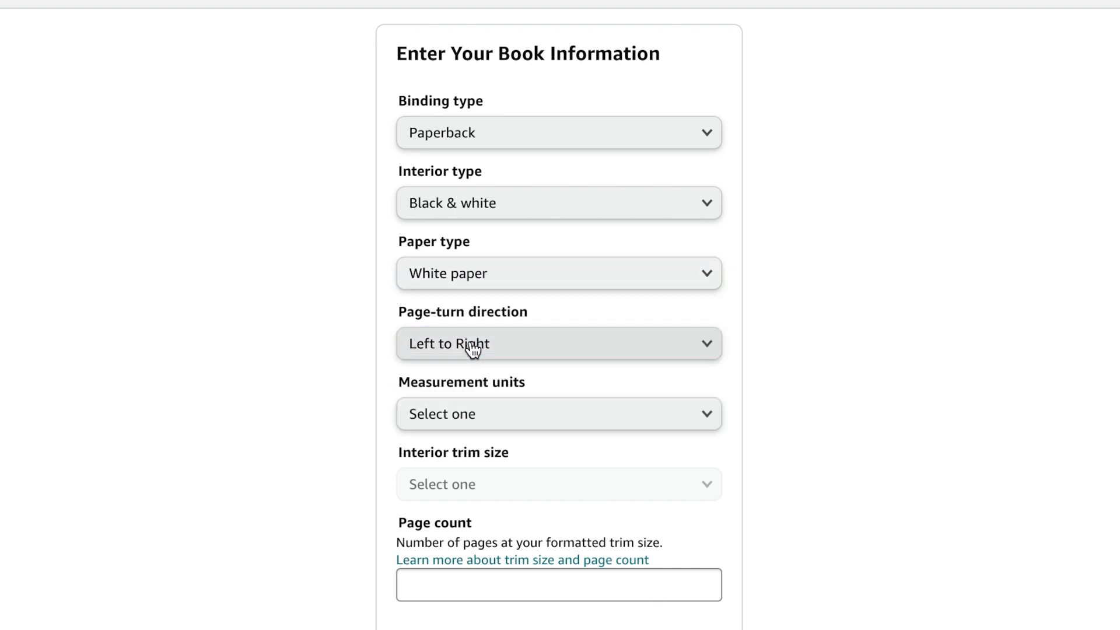
left_click(589, 414)
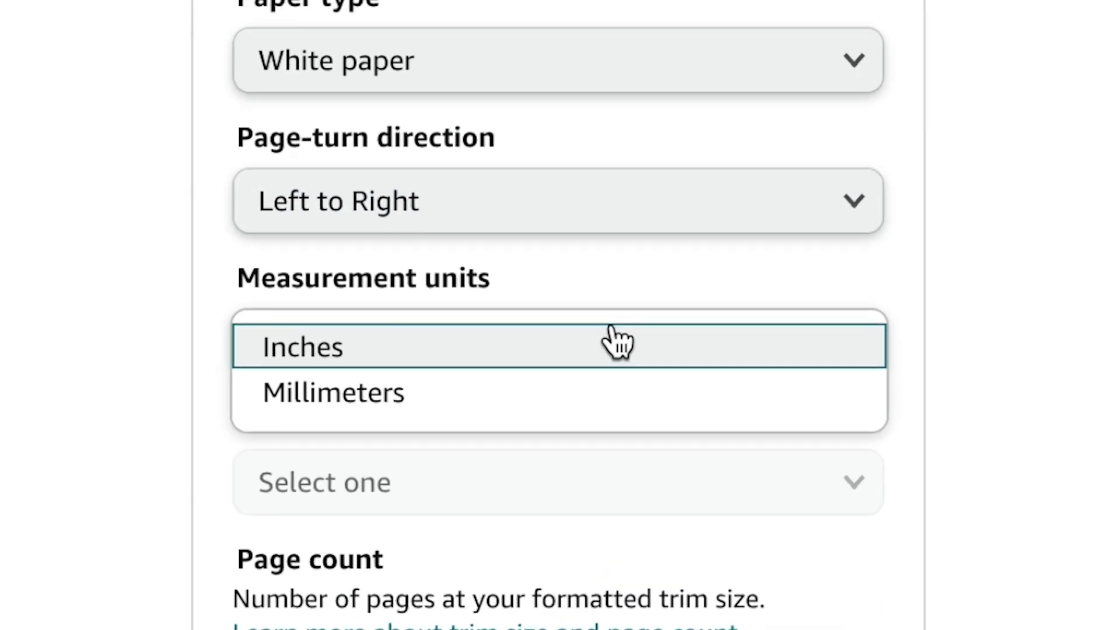
left_click(475, 348)
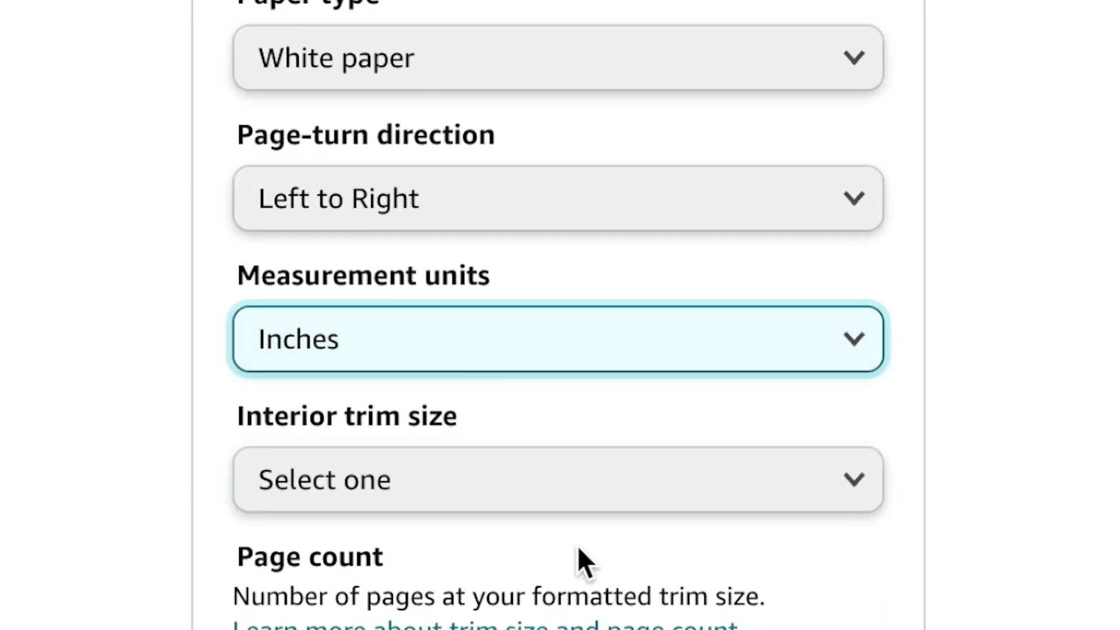
left_click(589, 501)
left_click(361, 243)
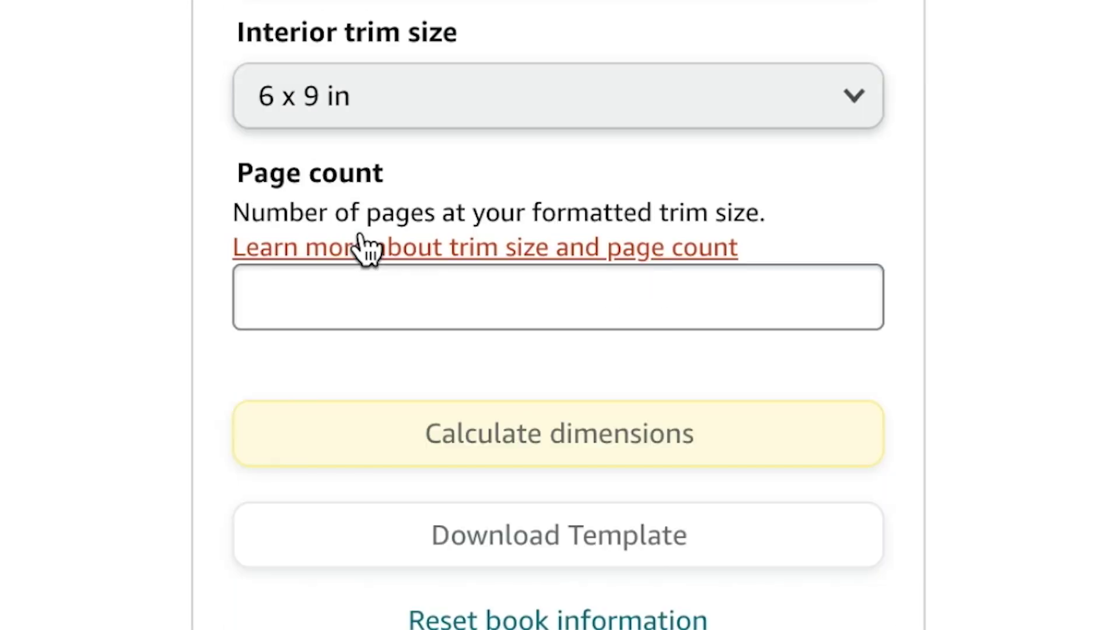
Enter 120 pages, calculate the cover dimensions and download the template files
left_click(339, 316)
type("12")
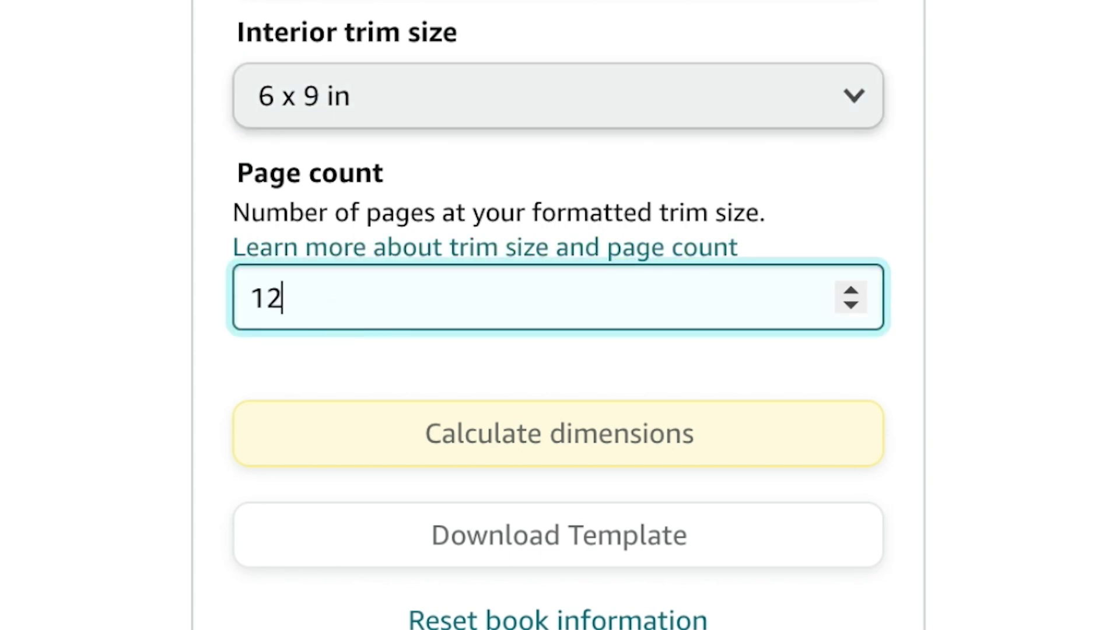
type("0")
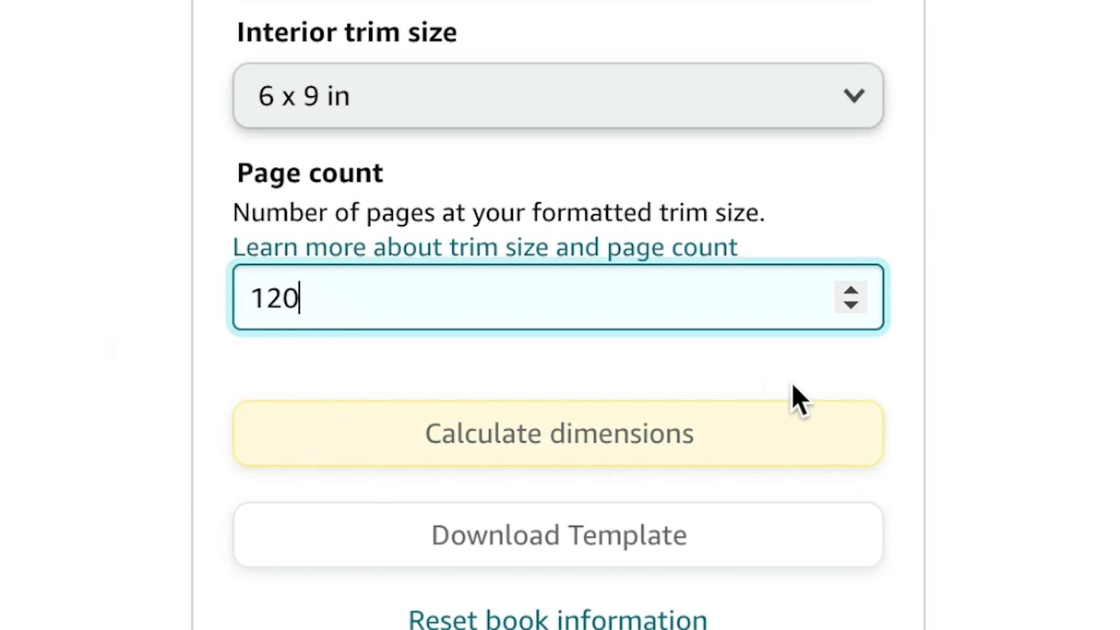
key("Tab")
left_click(460, 464)
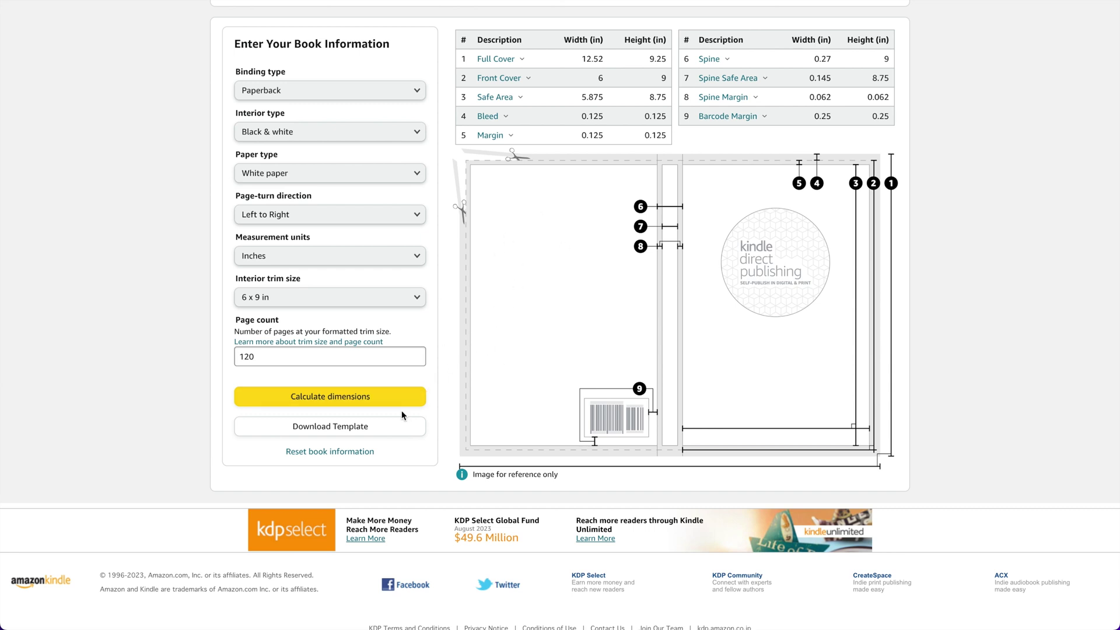
left_click(367, 432)
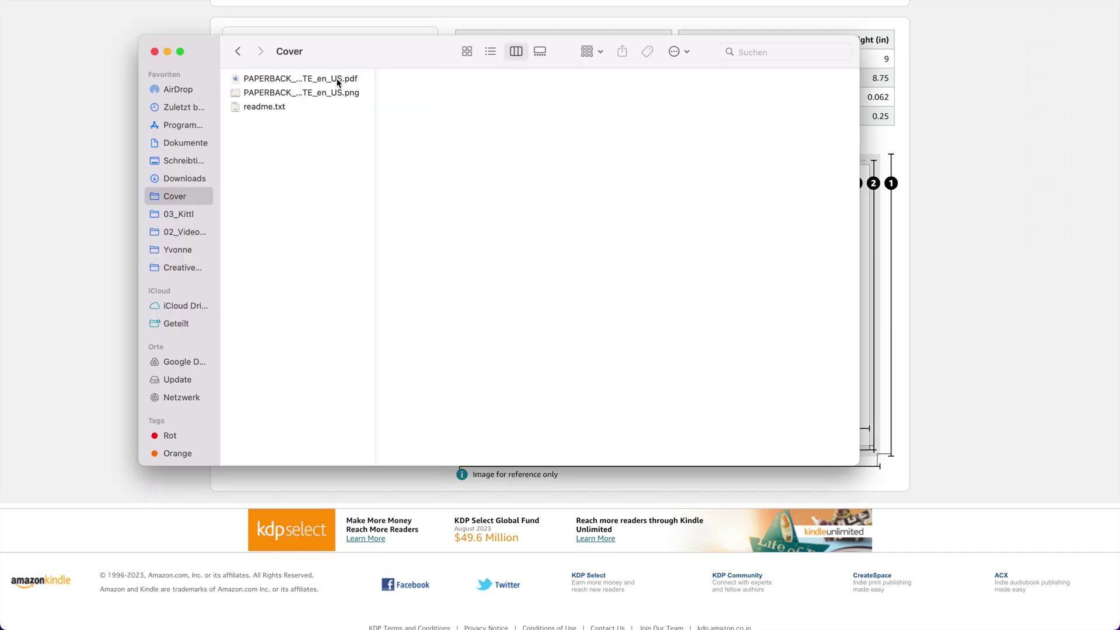
Preview the template PDF and PNG and select the 12.520" x 9.250" overall dimensions
left_click(338, 82)
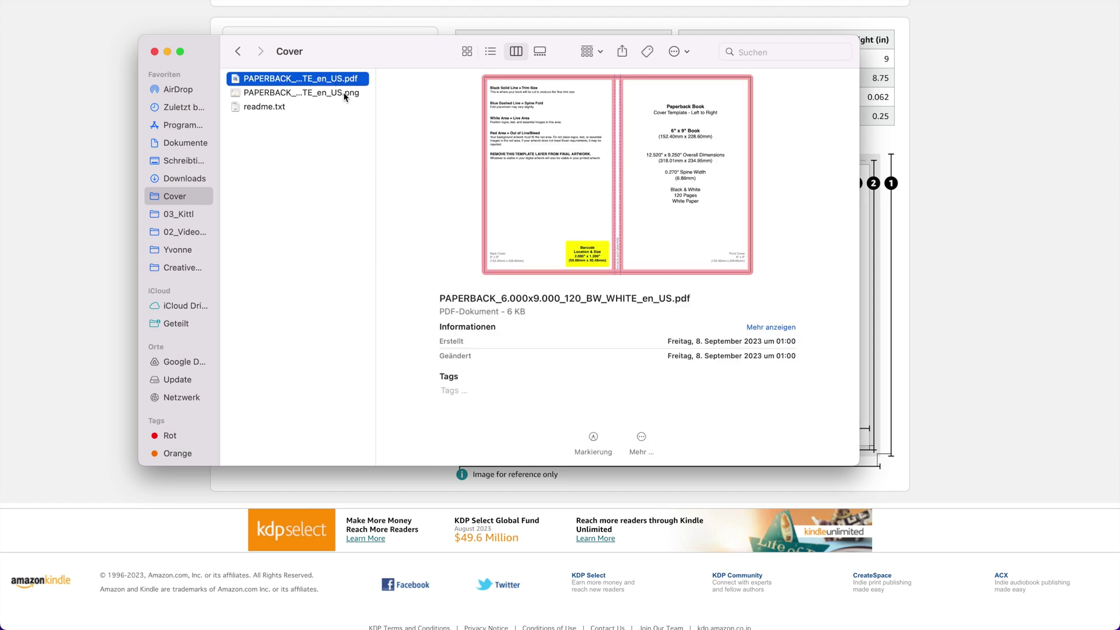
left_click(345, 94)
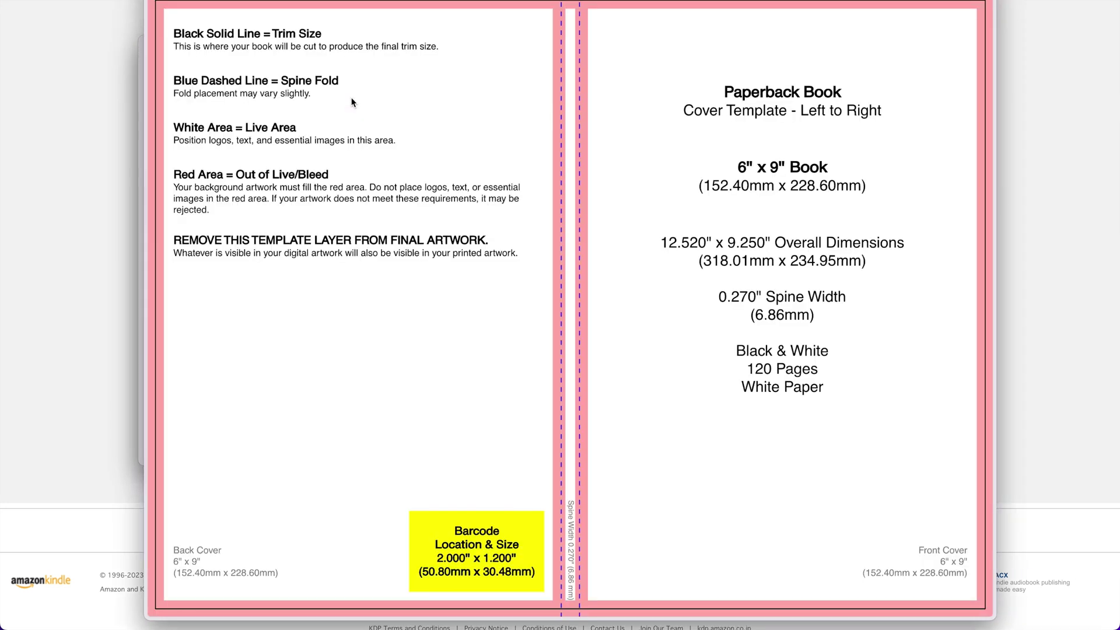
left_click_drag(767, 243, 705, 246)
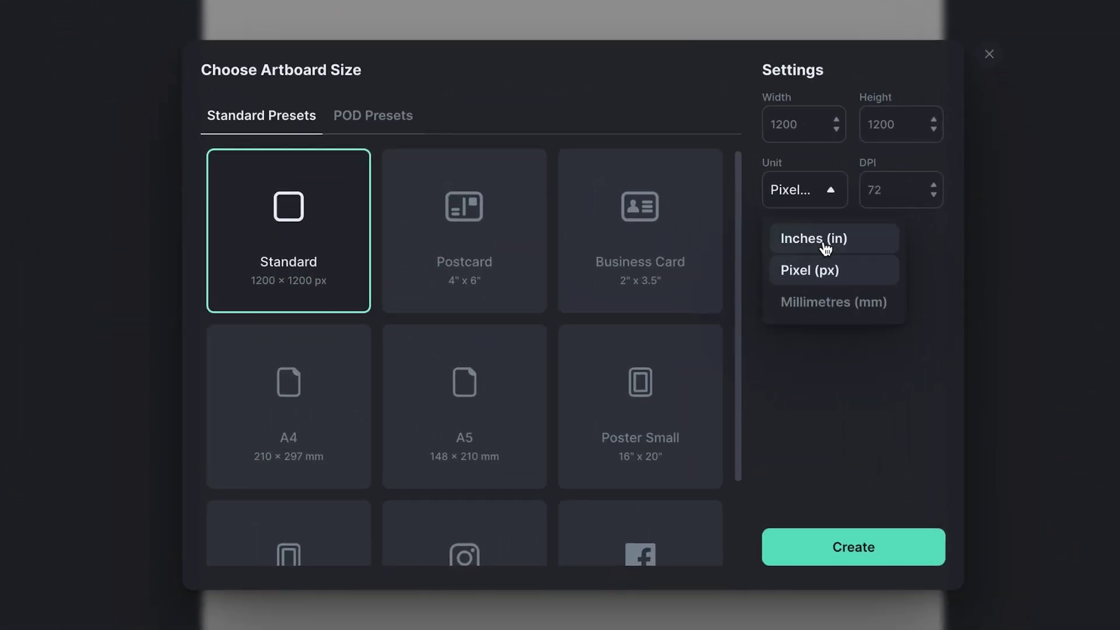
Create an artboard of 12.52 x 9.25 inches at 300 DPI
left_click(826, 248)
left_click_drag(770, 124, 804, 121)
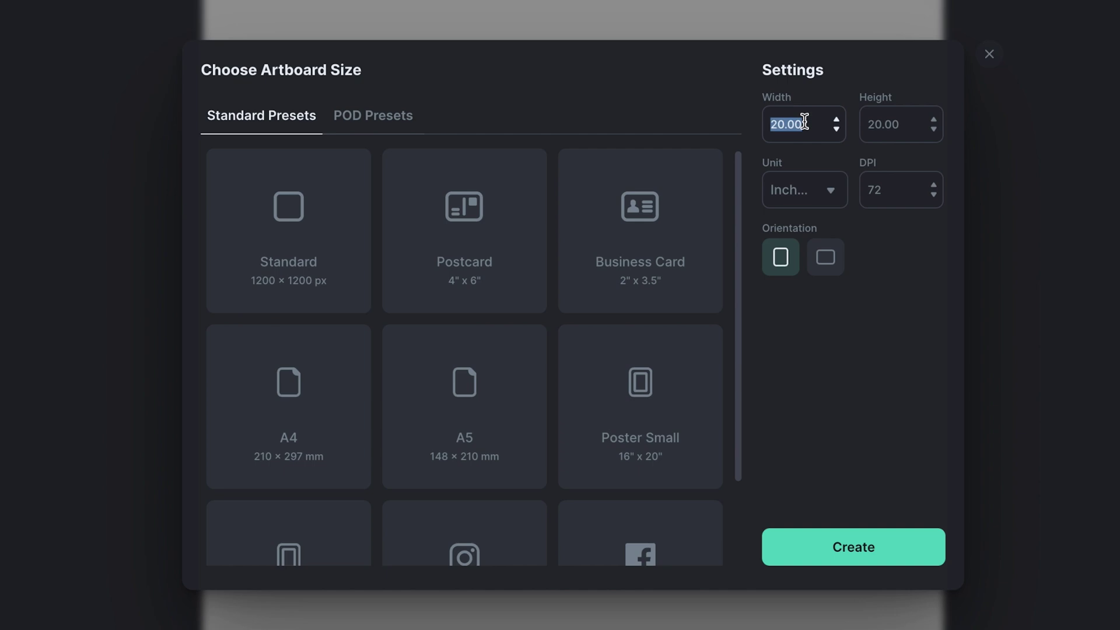
type("12.52")
key("Tab")
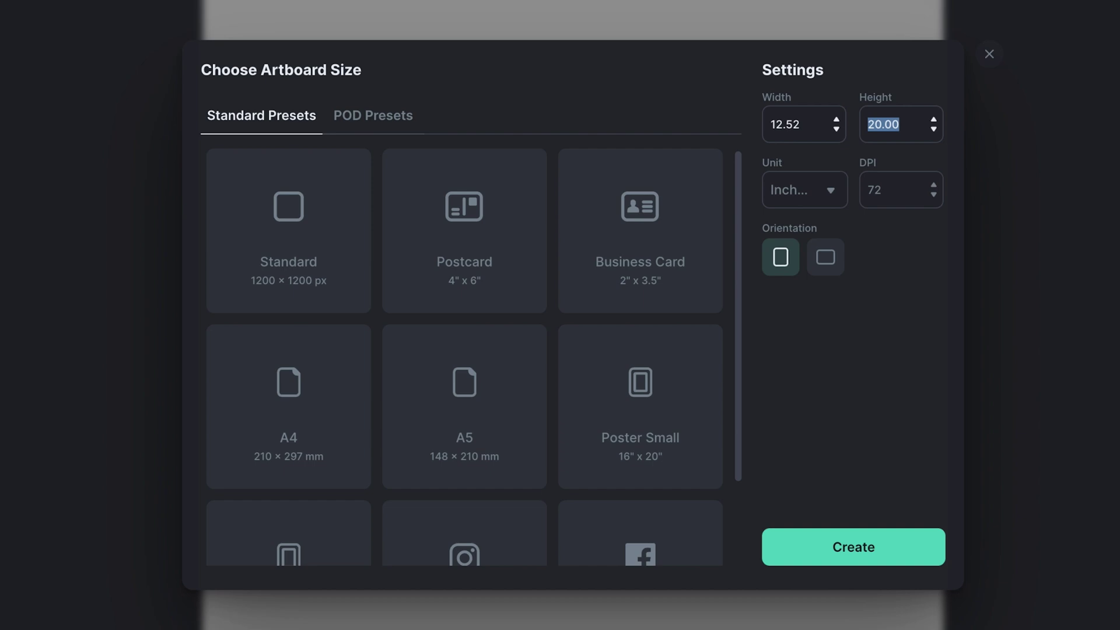
type("9.25")
key("Tab")
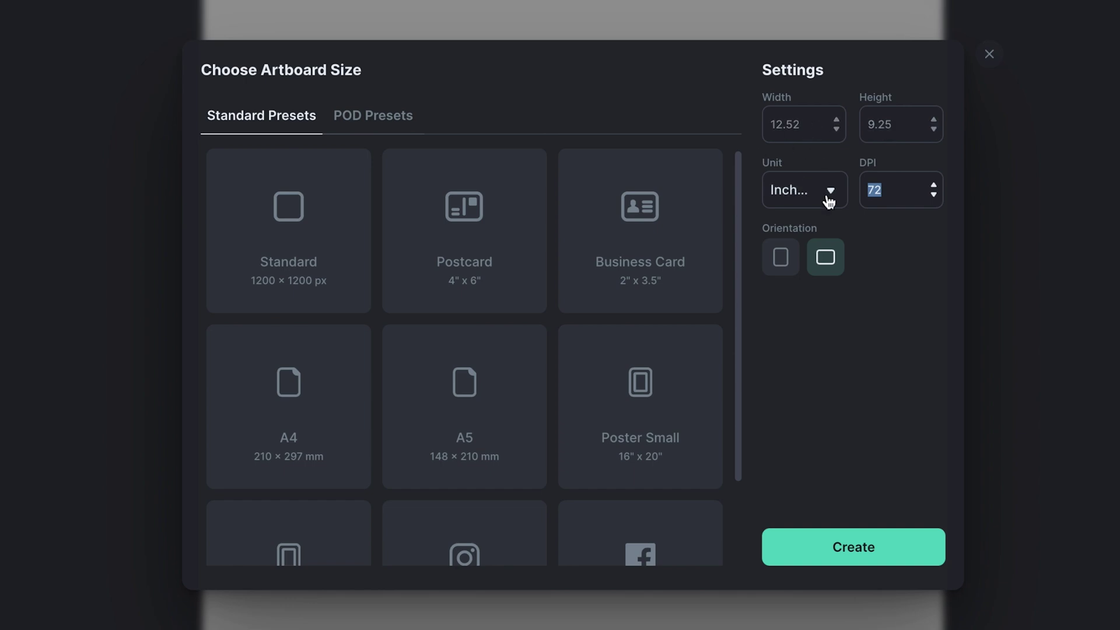
type("300")
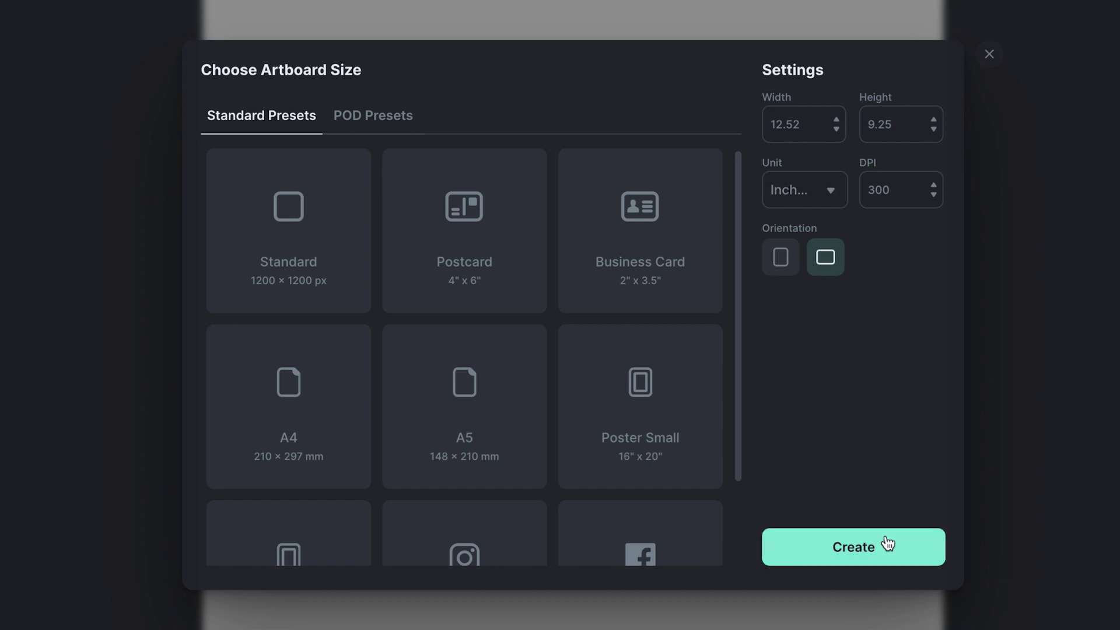
left_click(887, 553)
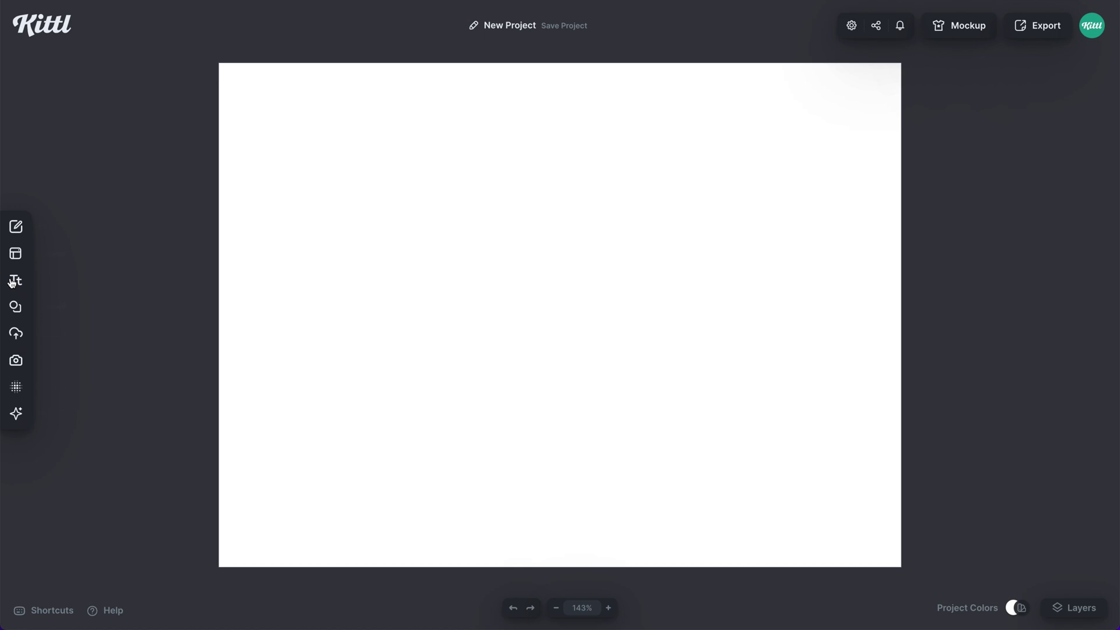
Upload the paperback cover template PNG and place it on the artboard
left_click(36, 336)
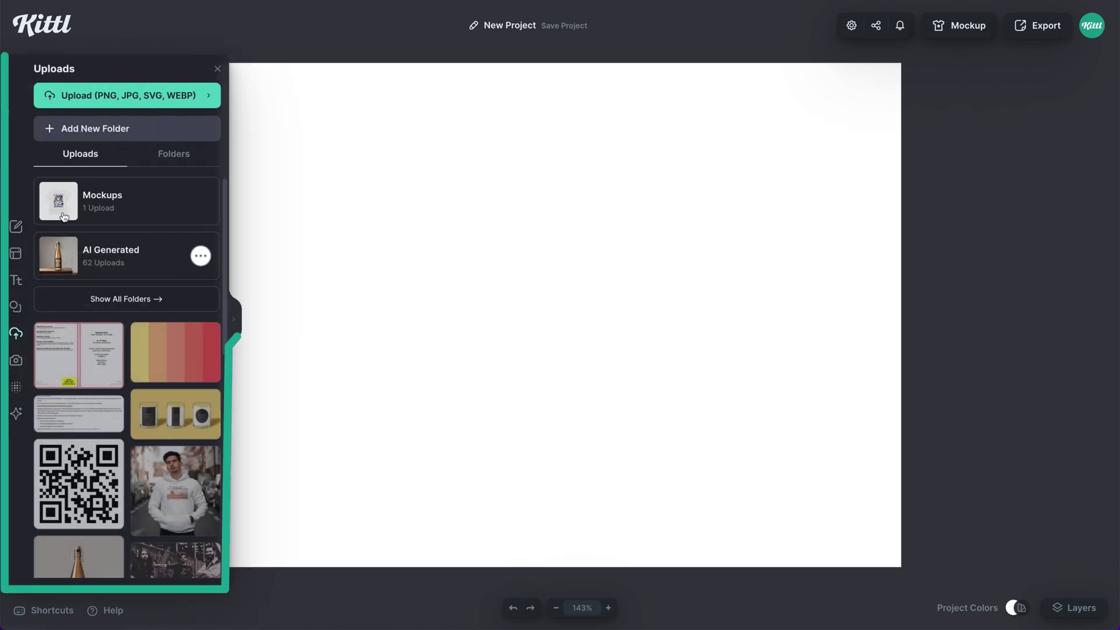
left_click(121, 95)
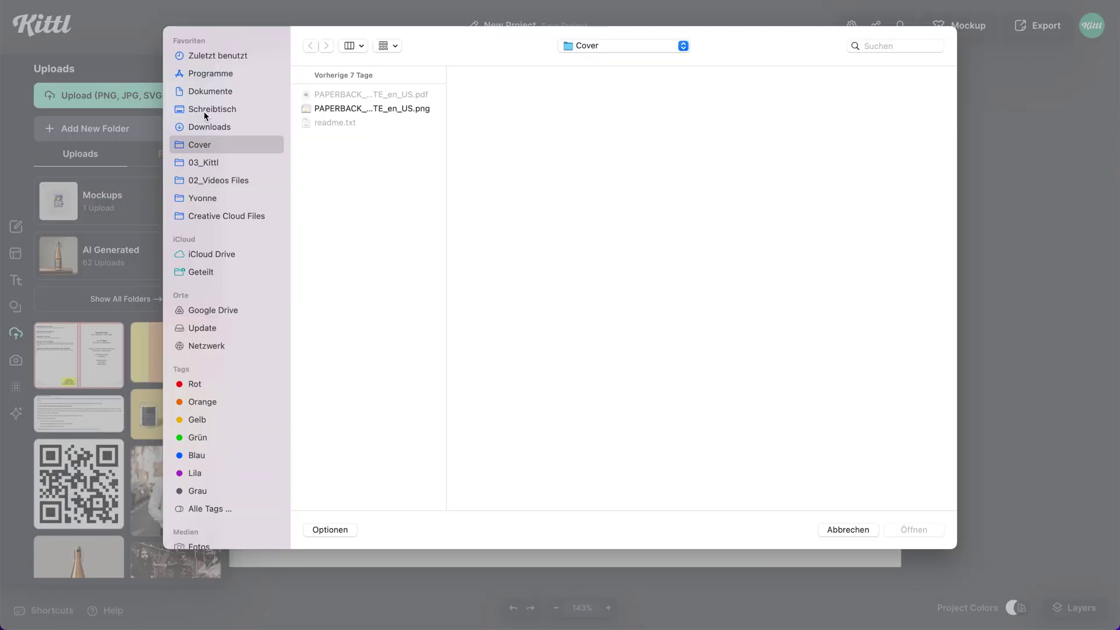
left_click(388, 107)
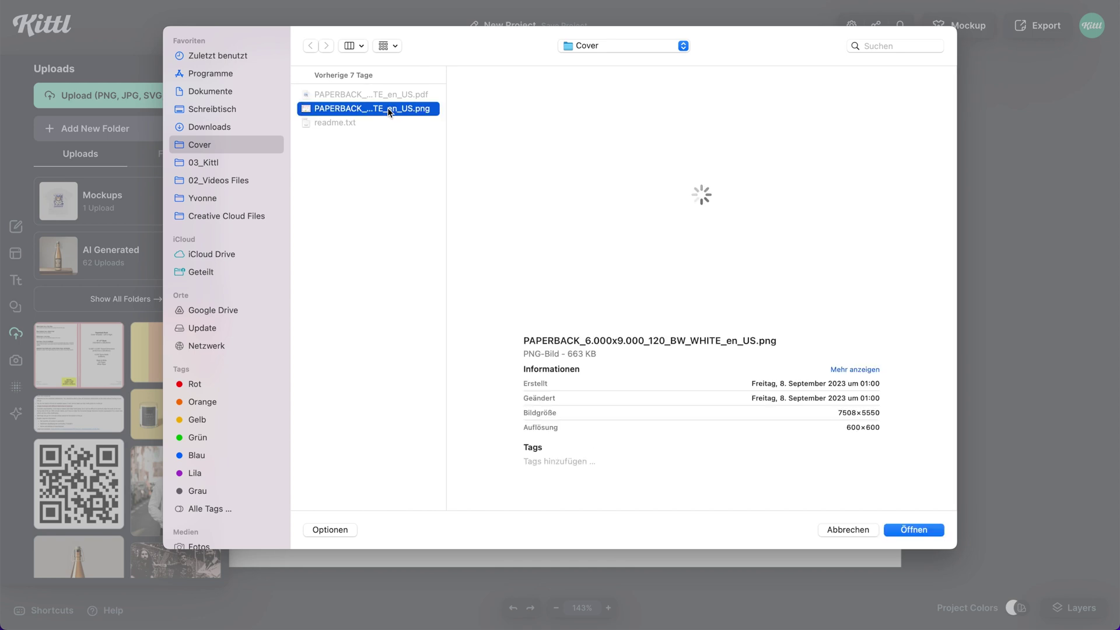
double_click(387, 108)
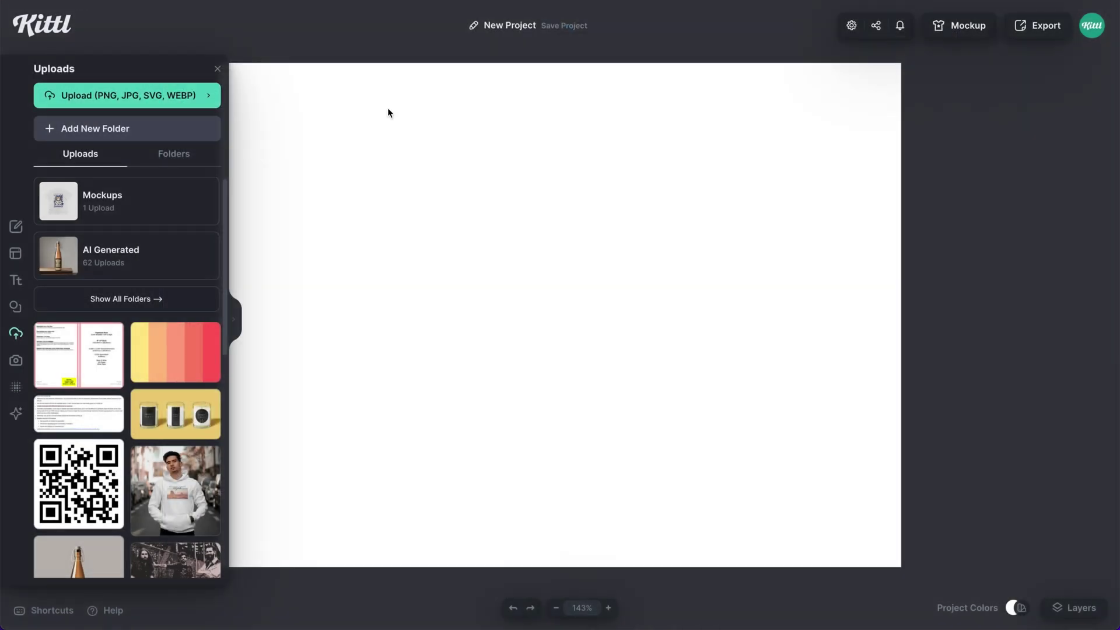
left_click(91, 372)
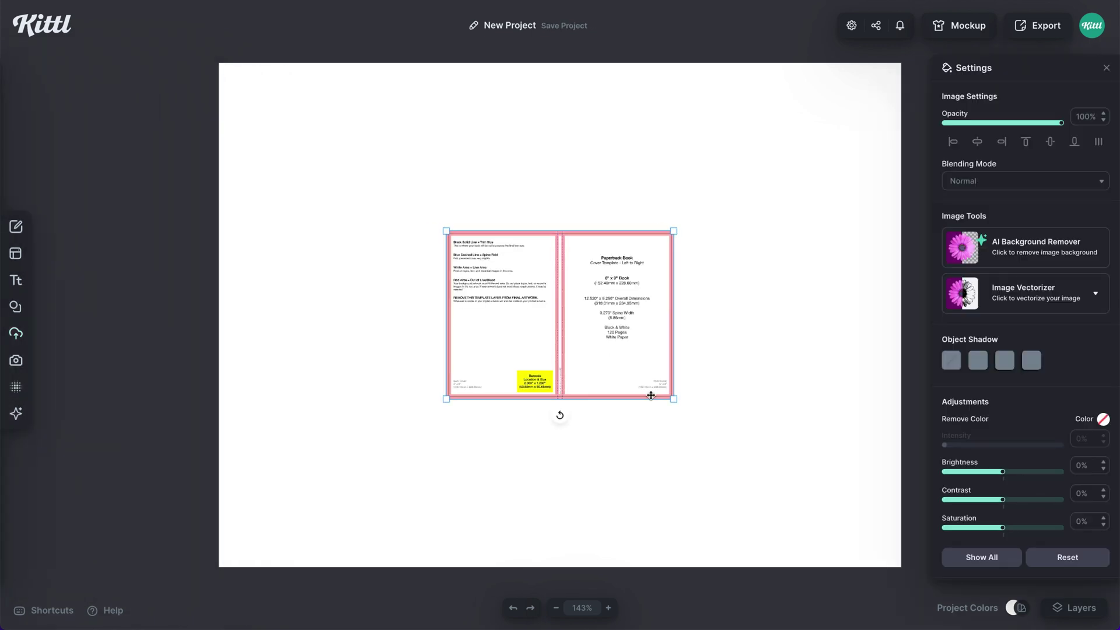
Enlarge the template from its centre to fill the artboard and fit the view
left_click_drag(676, 399, 872, 554)
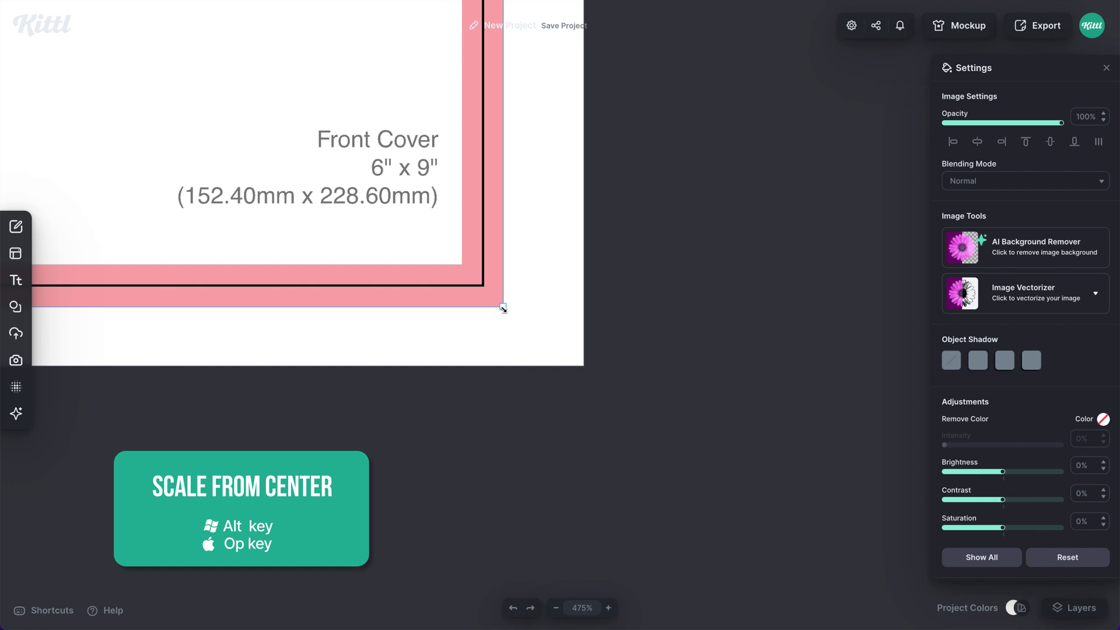
left_click_drag(503, 308, 583, 369)
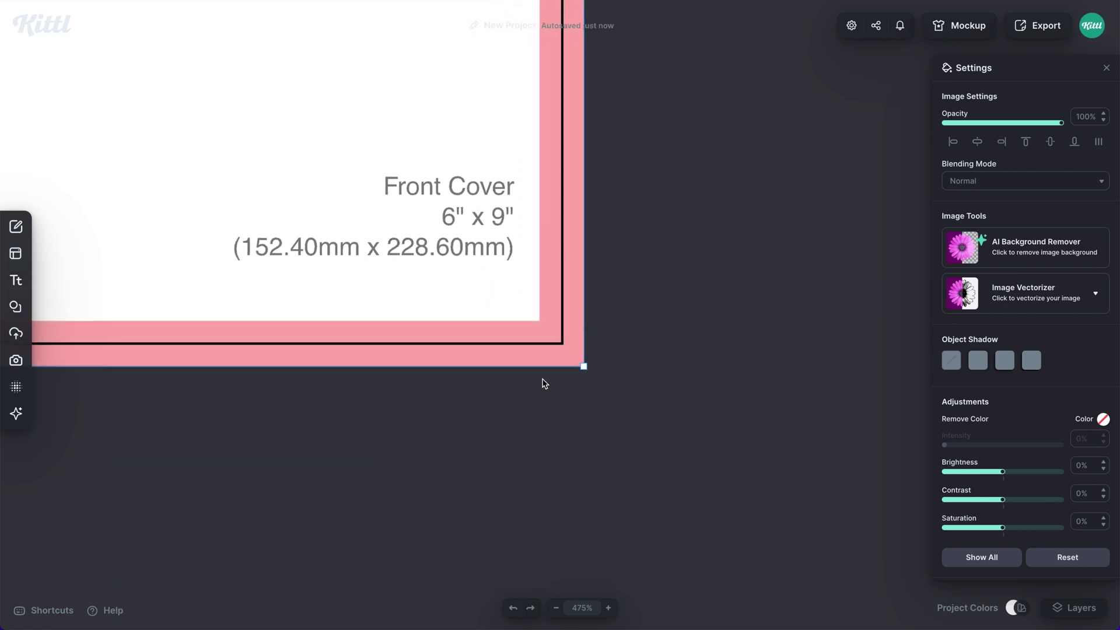
key("shift+1")
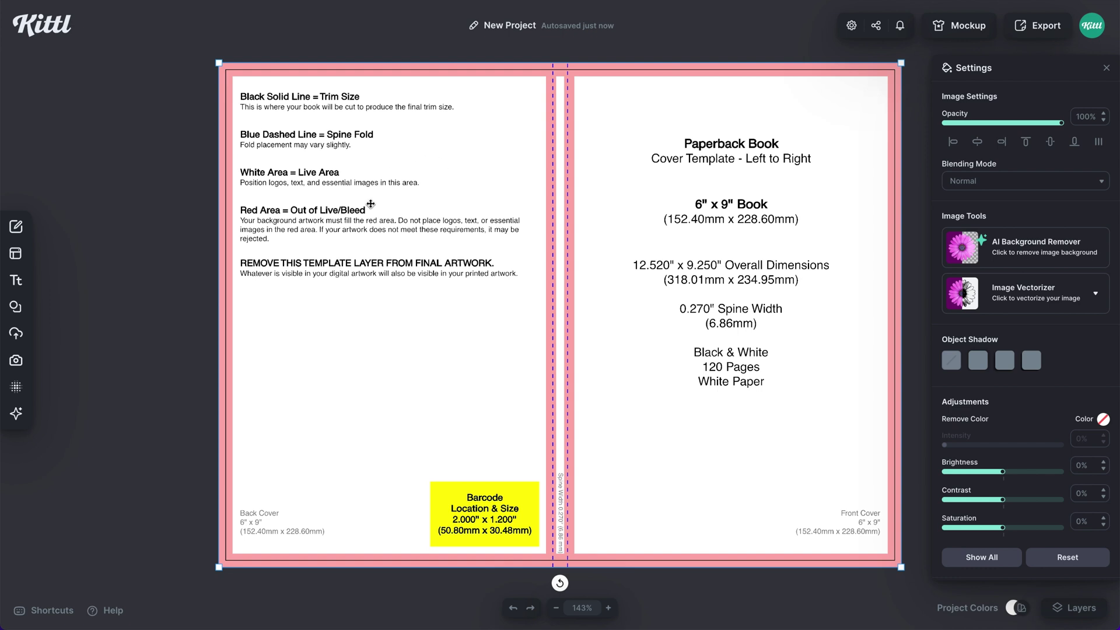
left_click(16, 306)
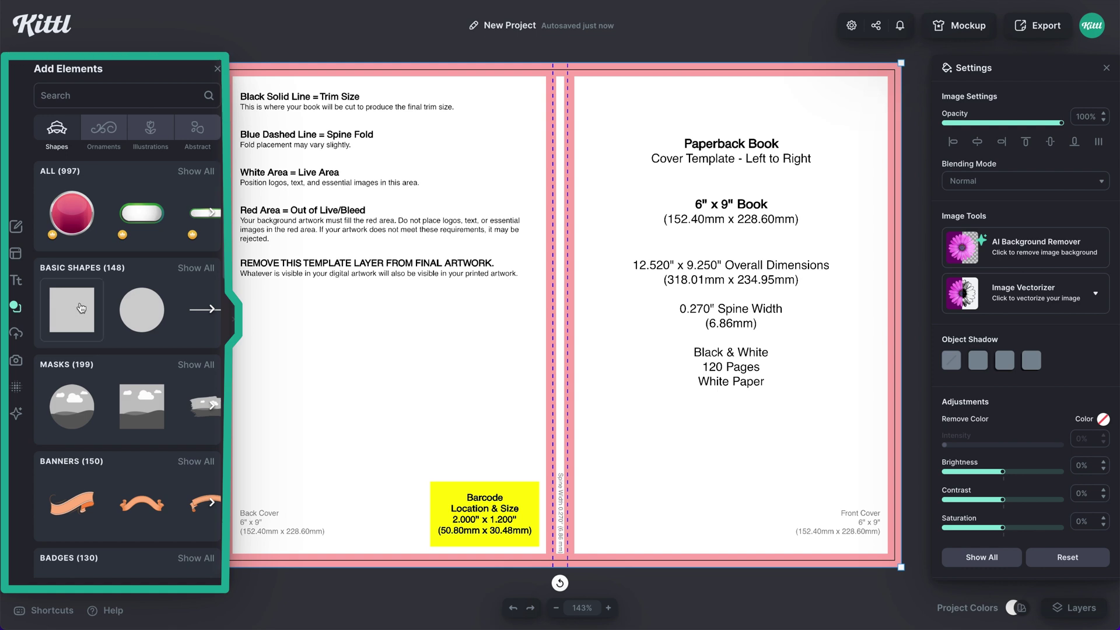
Add a square and align it to the artboard's top-left corner
left_click(82, 307)
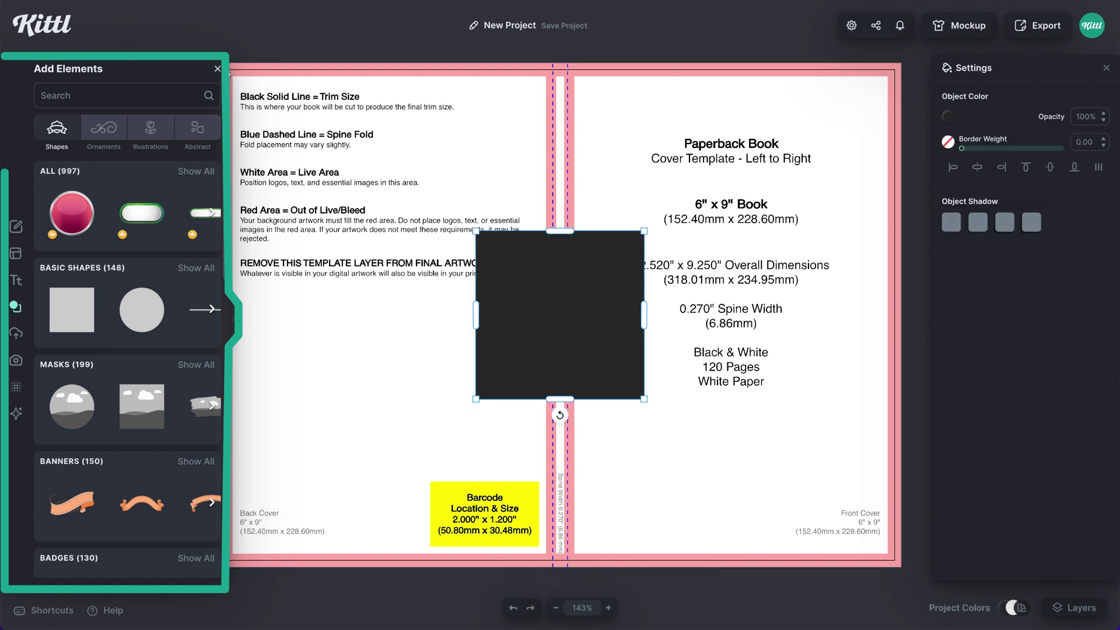
left_click_drag(562, 335, 442, 271)
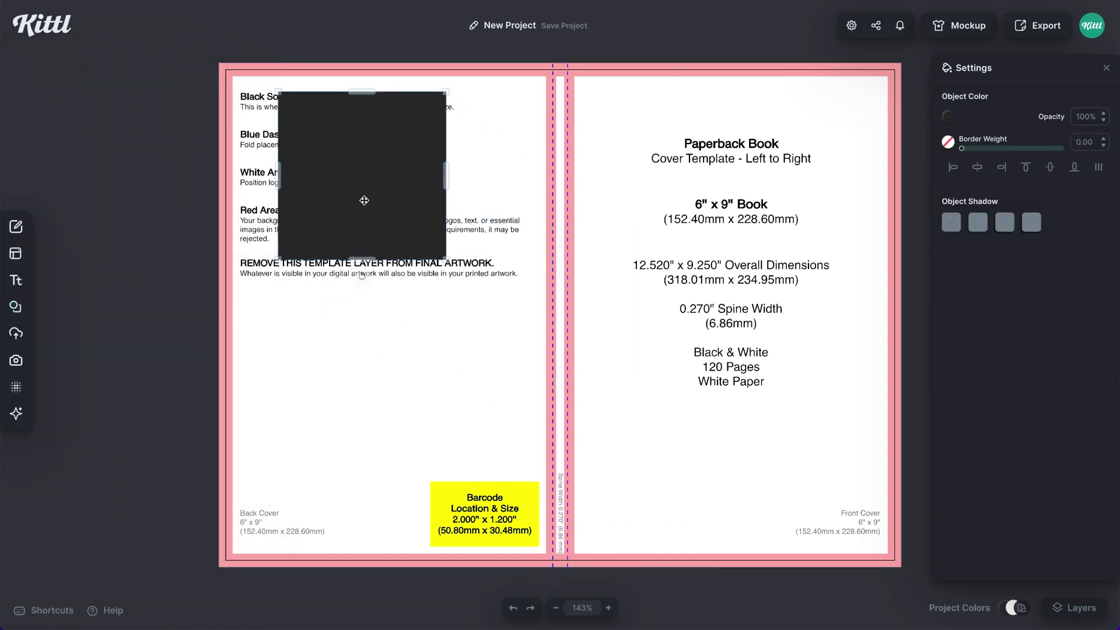
left_click_drag(364, 200, 312, 178)
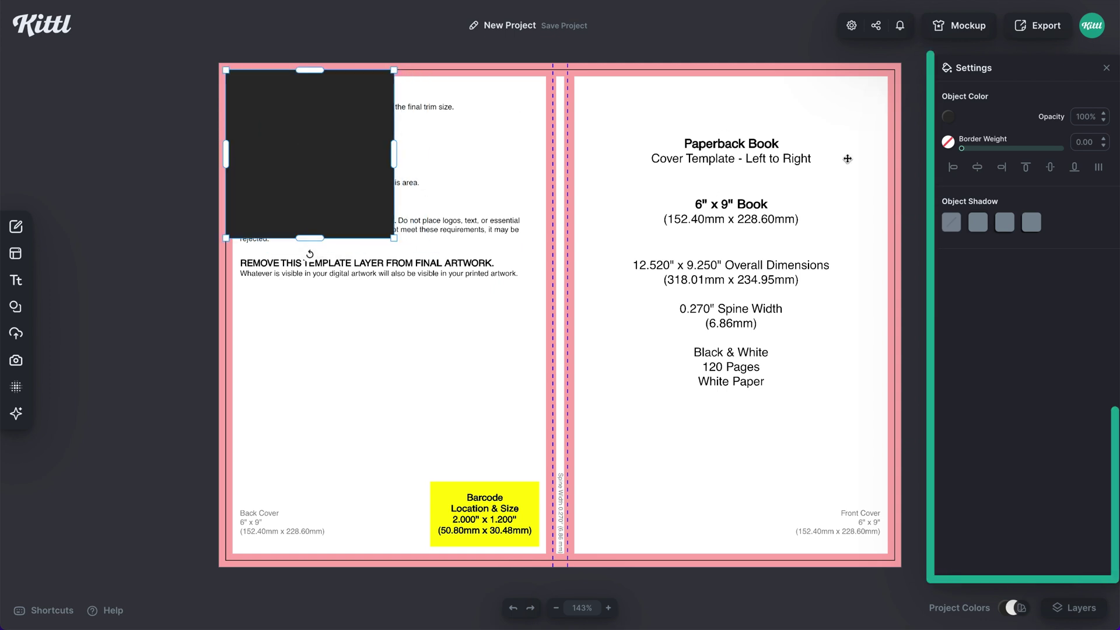
left_click(954, 169)
left_click(1028, 174)
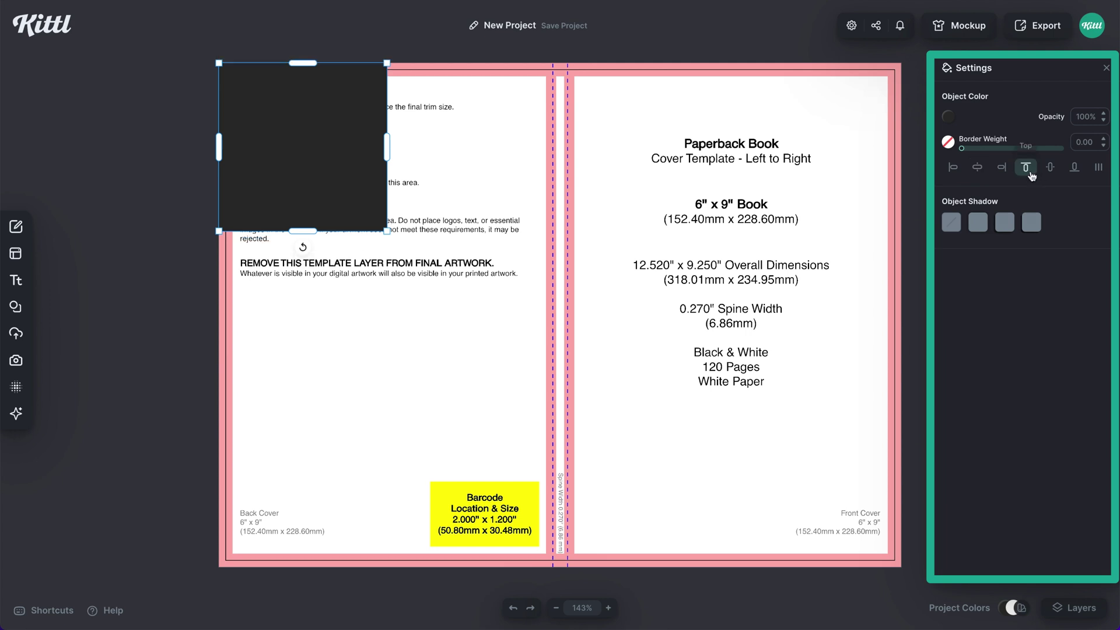
Stretch the rectangle across the artboard's full width and down to its bottom edge
left_click_drag(388, 150, 902, 144)
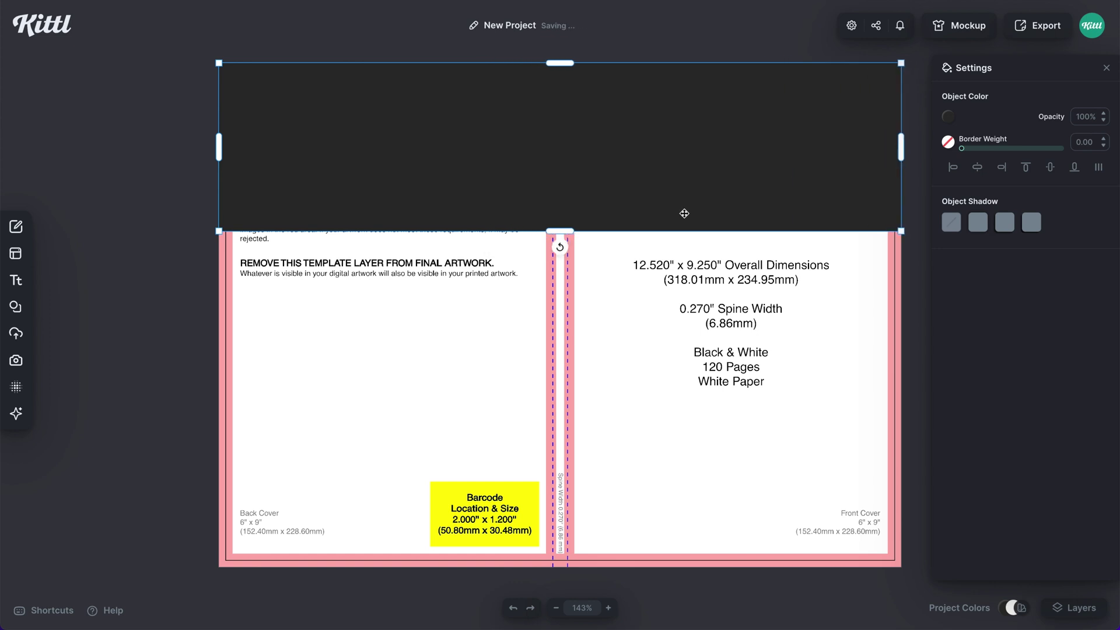
left_click_drag(561, 231, 523, 581)
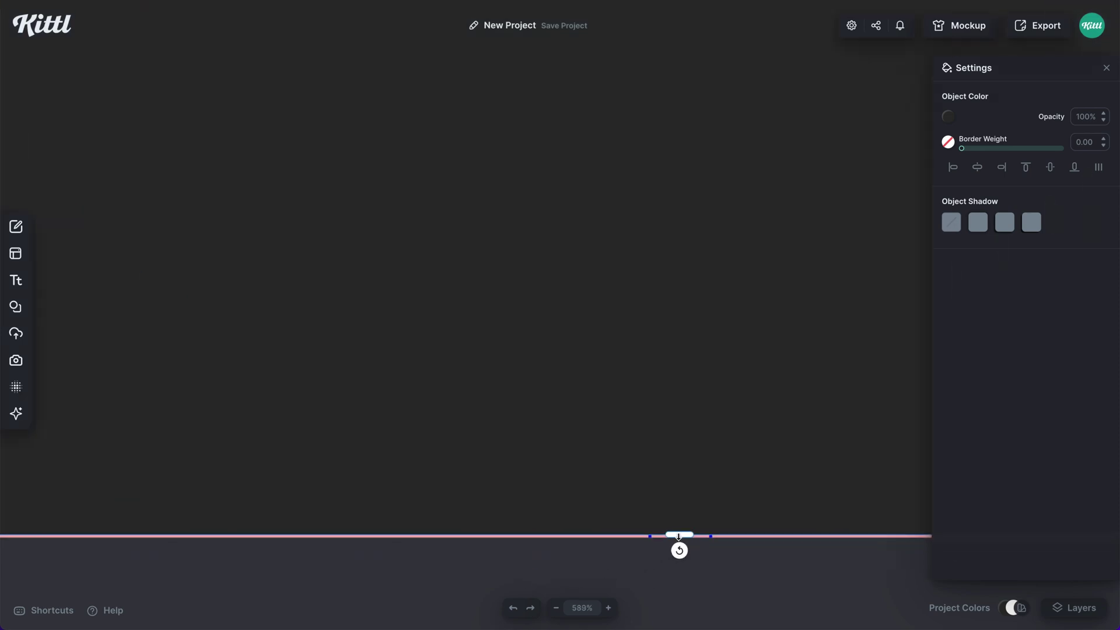
left_click_drag(678, 535, 678, 536)
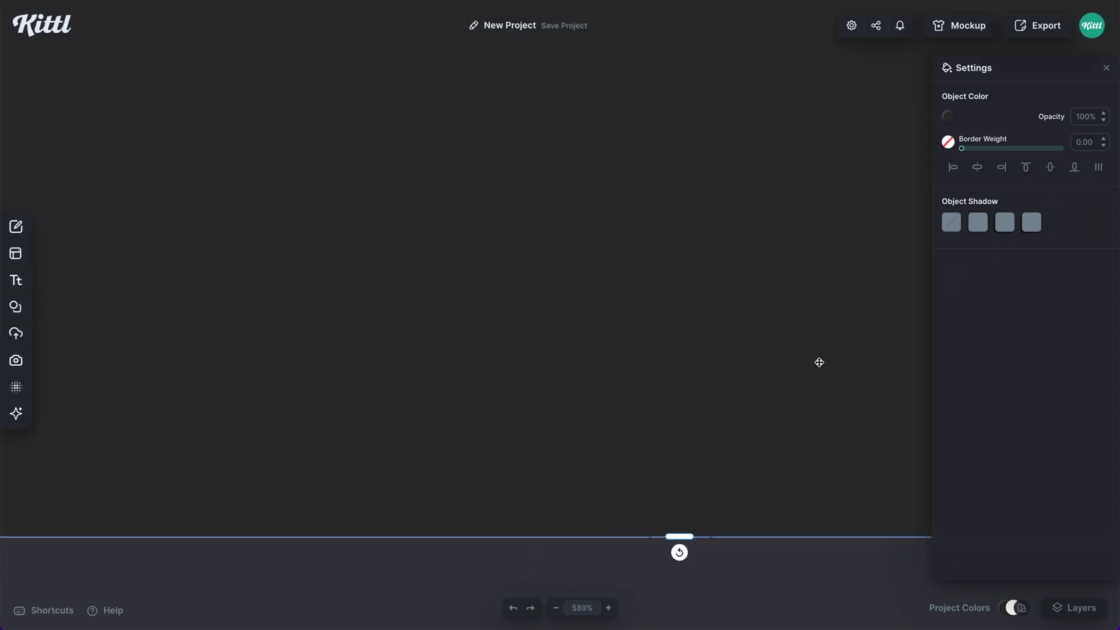
Remove the rectangle's fill and give it a grey border of about 15
left_click(949, 116)
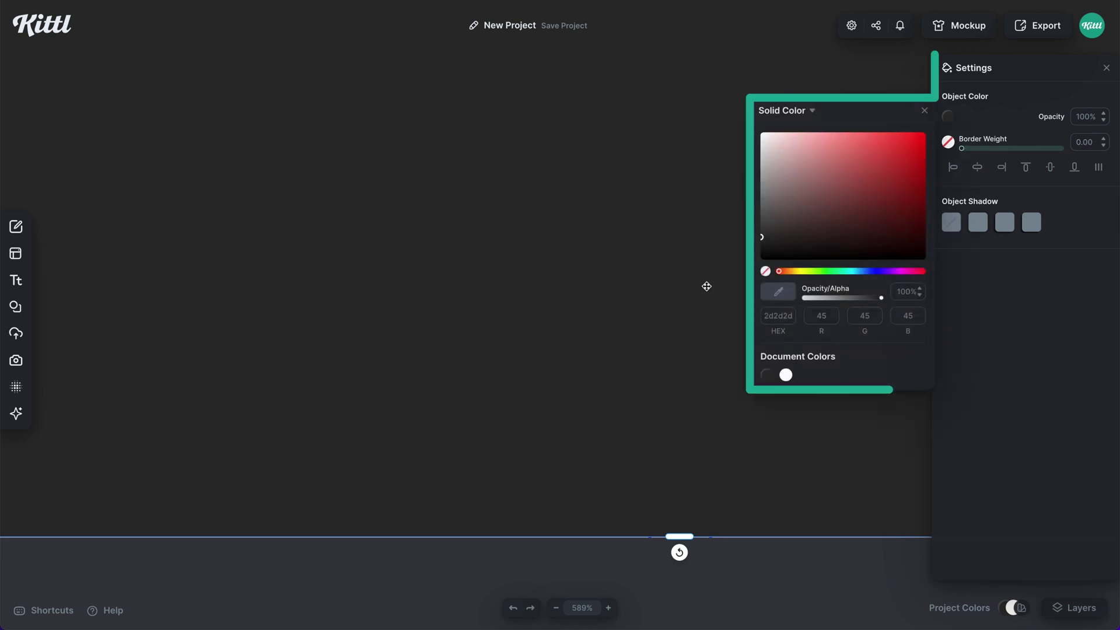
left_click(765, 273)
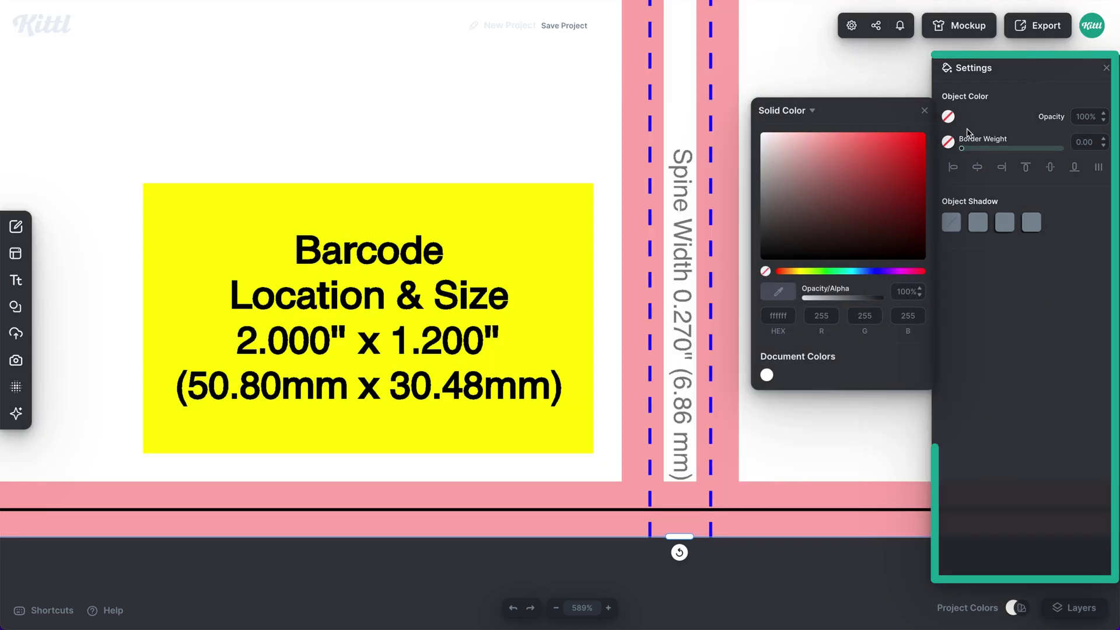
left_click_drag(961, 149, 978, 152)
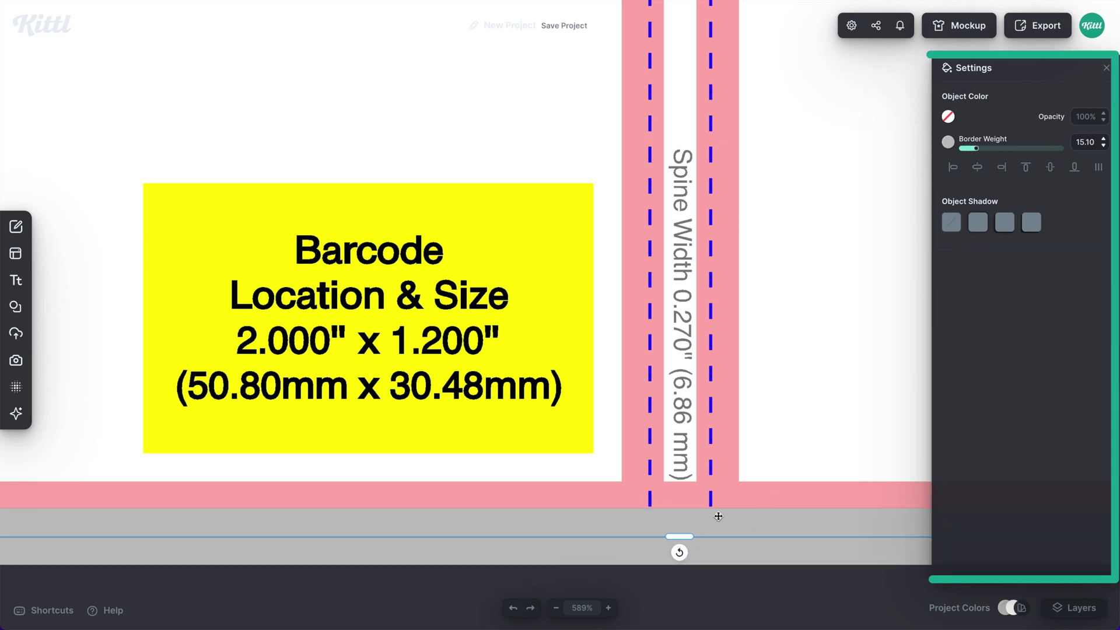
left_click(749, 587)
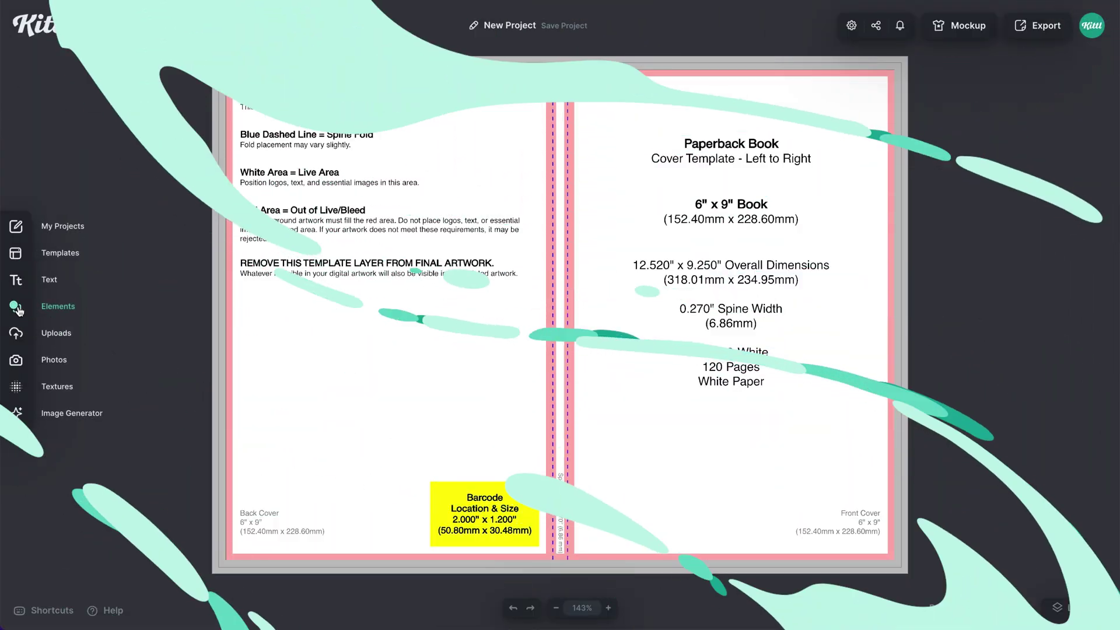
Add another square aligned to the artboard's top-left corner
left_click(16, 306)
left_click(79, 324)
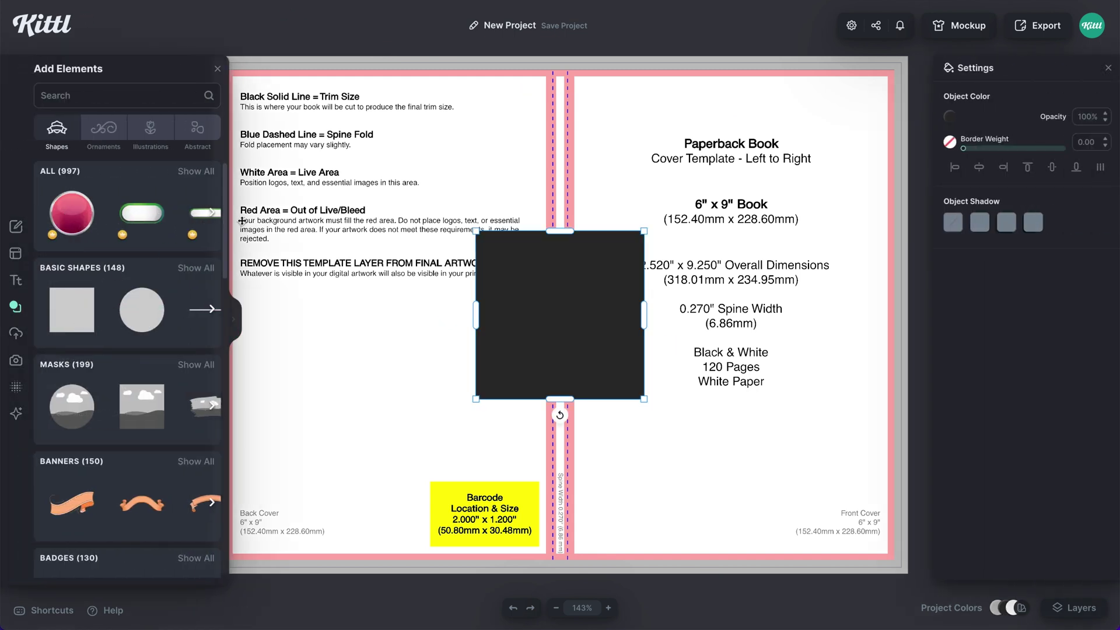
left_click(218, 69)
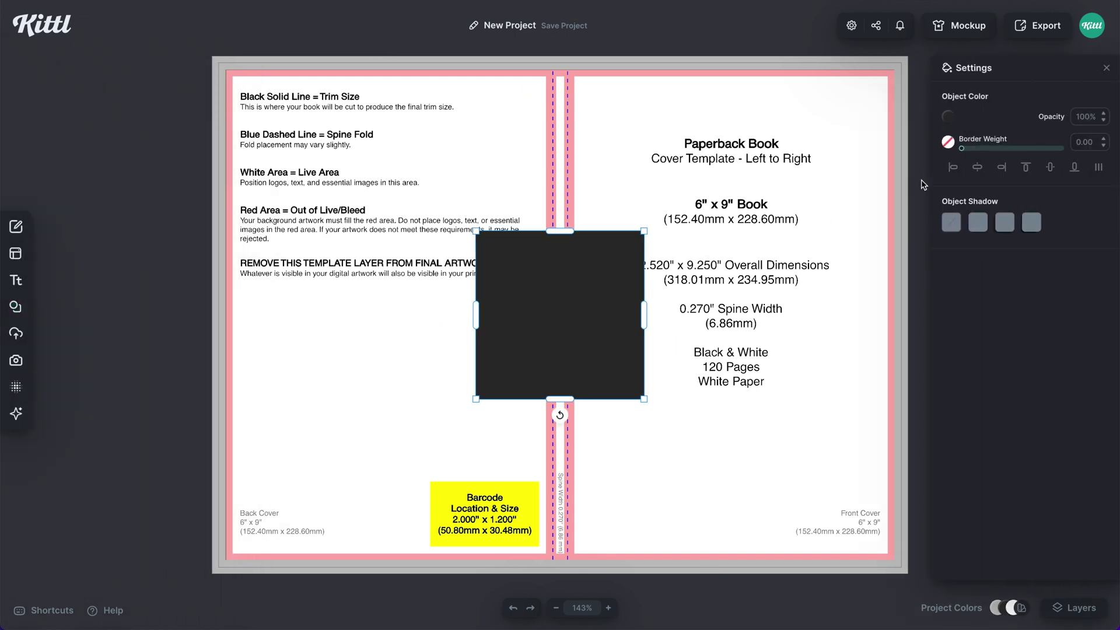
left_click(952, 166)
left_click(1024, 168)
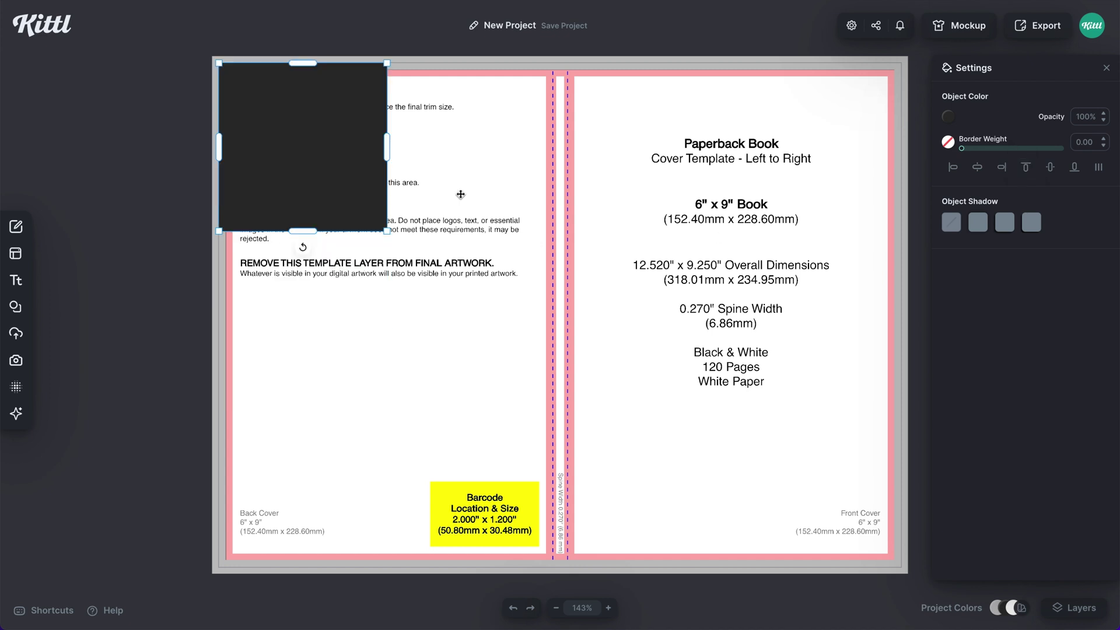
Widen the rectangle into the spine and stretch it down over the back cover
left_click_drag(386, 145, 542, 162)
scroll(543, 161, "up", 5)
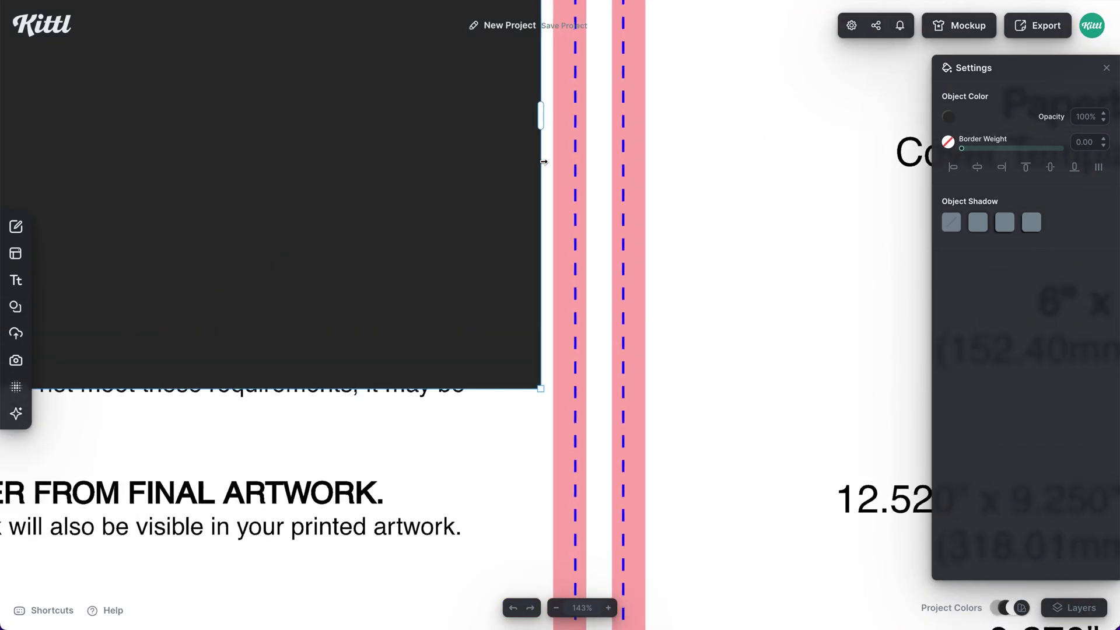
right_click(545, 170)
left_click(538, 115)
left_click_drag(538, 115, 625, 125)
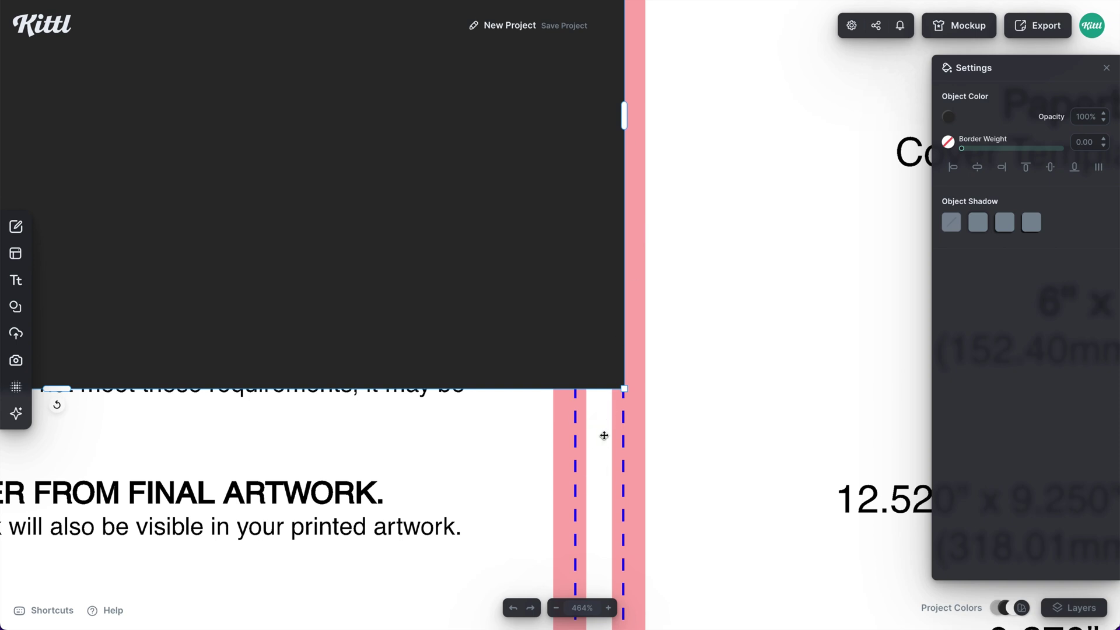
scroll(600, 469, "down", 8)
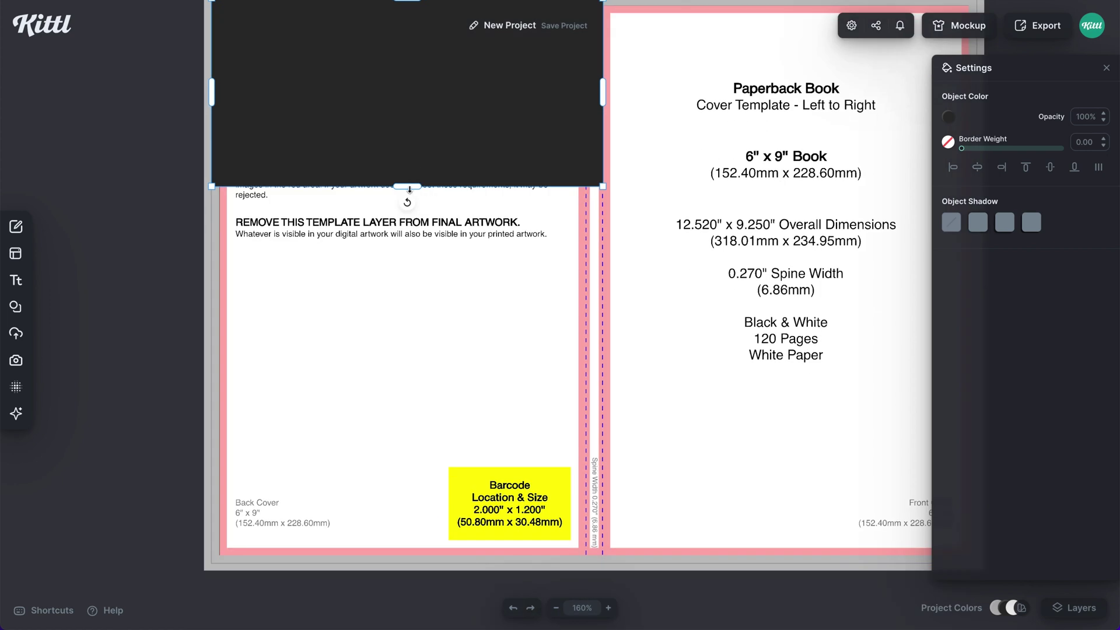
left_click_drag(409, 188, 402, 563)
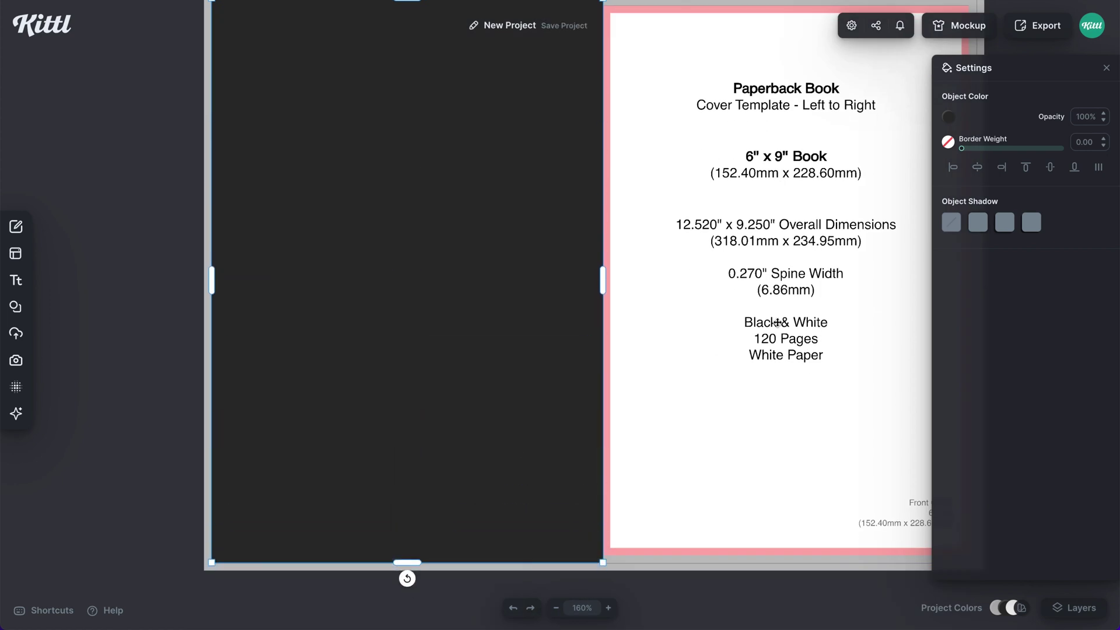
Fill the rectangle light grey #c1c1c1 from the document colours
left_click(948, 119)
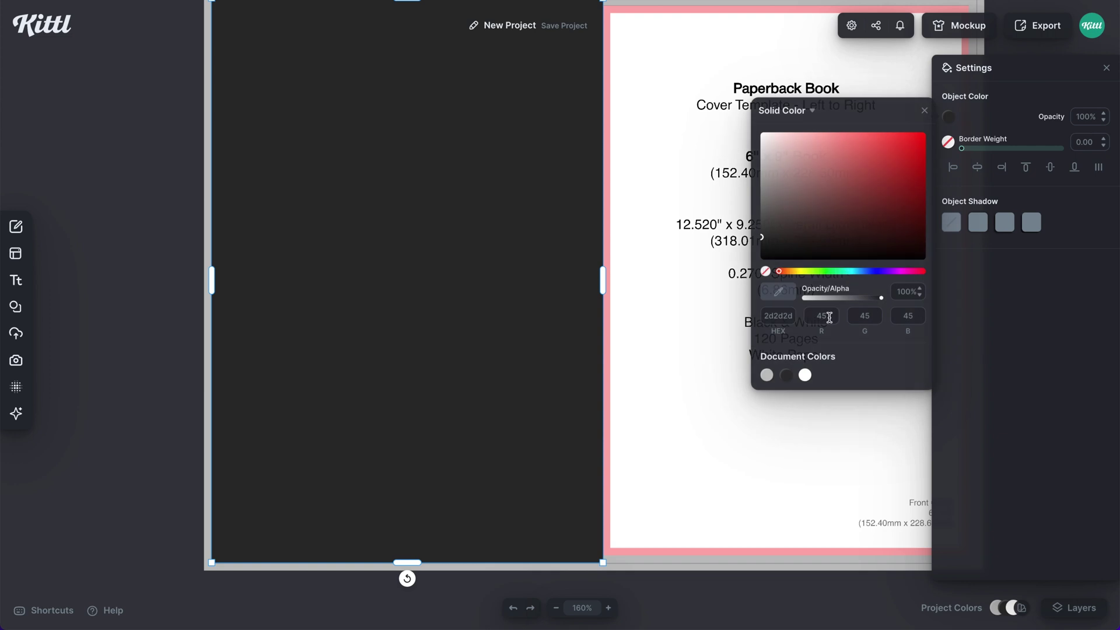
left_click(767, 375)
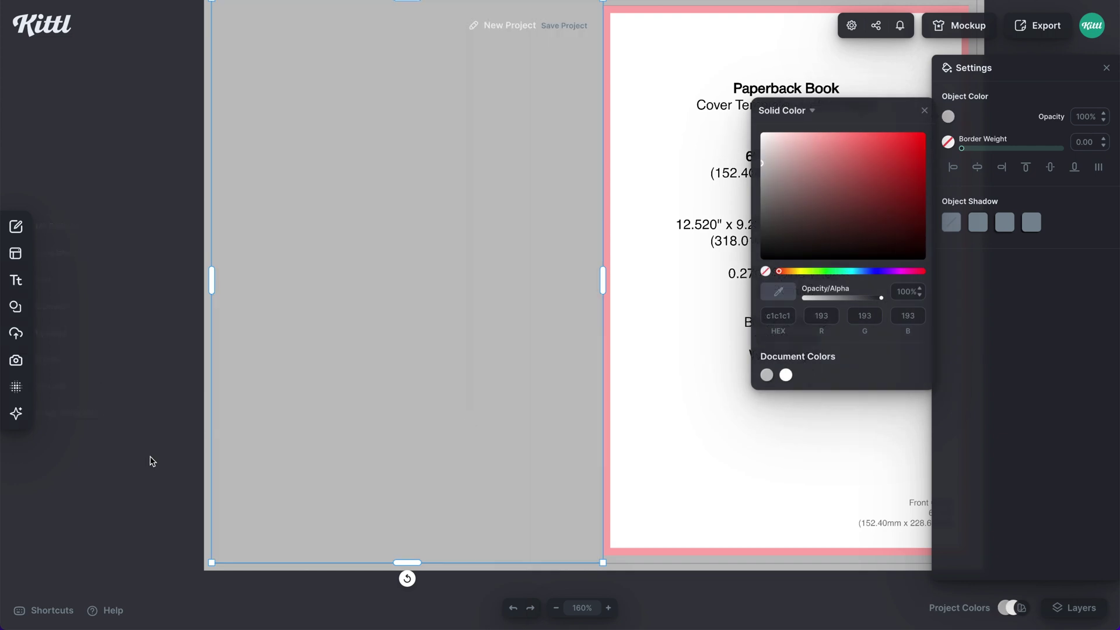
left_click(152, 477)
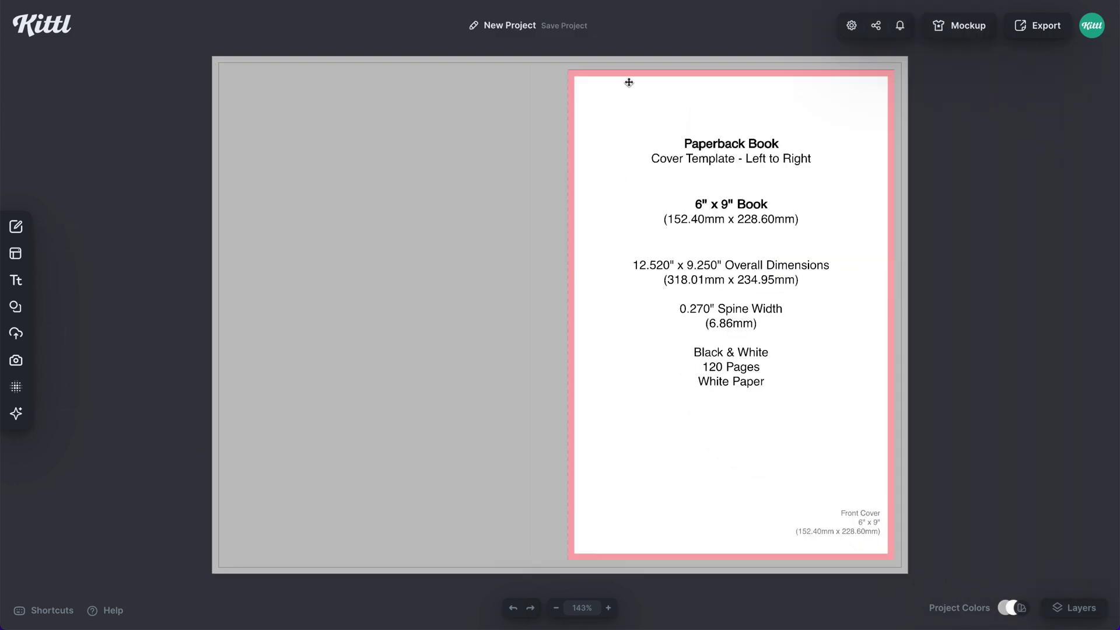
left_click(1078, 609)
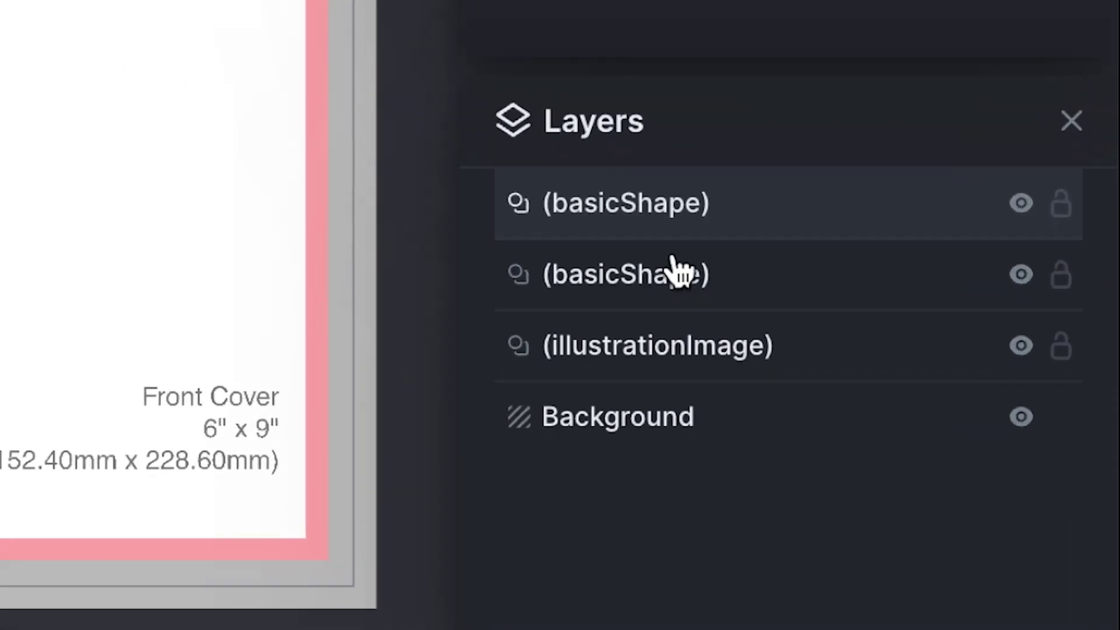
Group the two basicShape layers into a group named 'overlay'
left_click(994, 477)
key("ctrl+g")
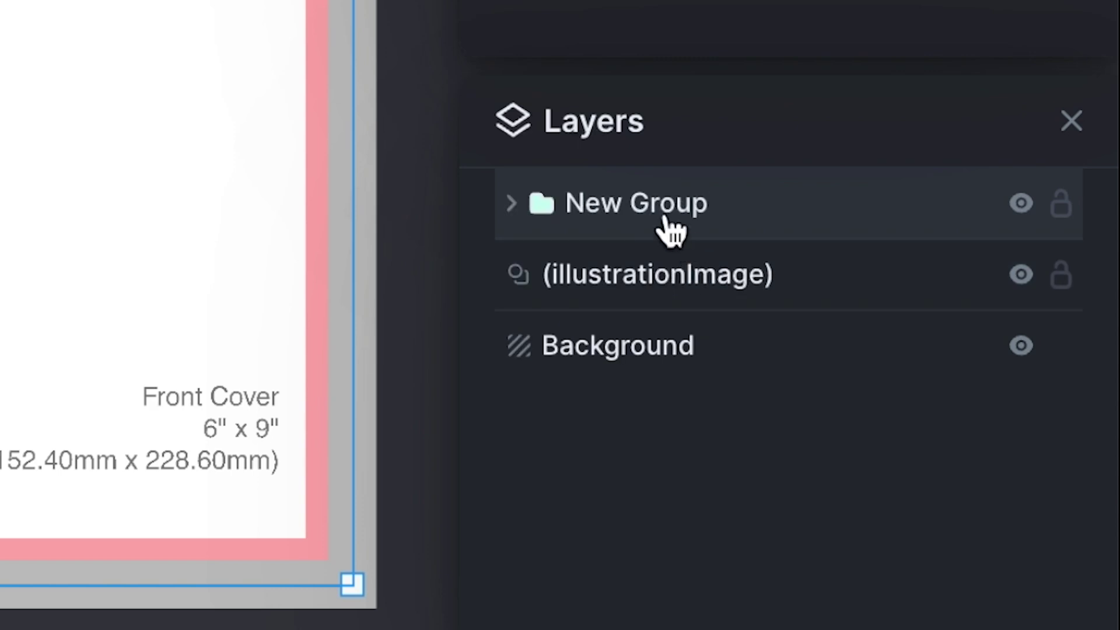
double_click(657, 207)
type("overlay")
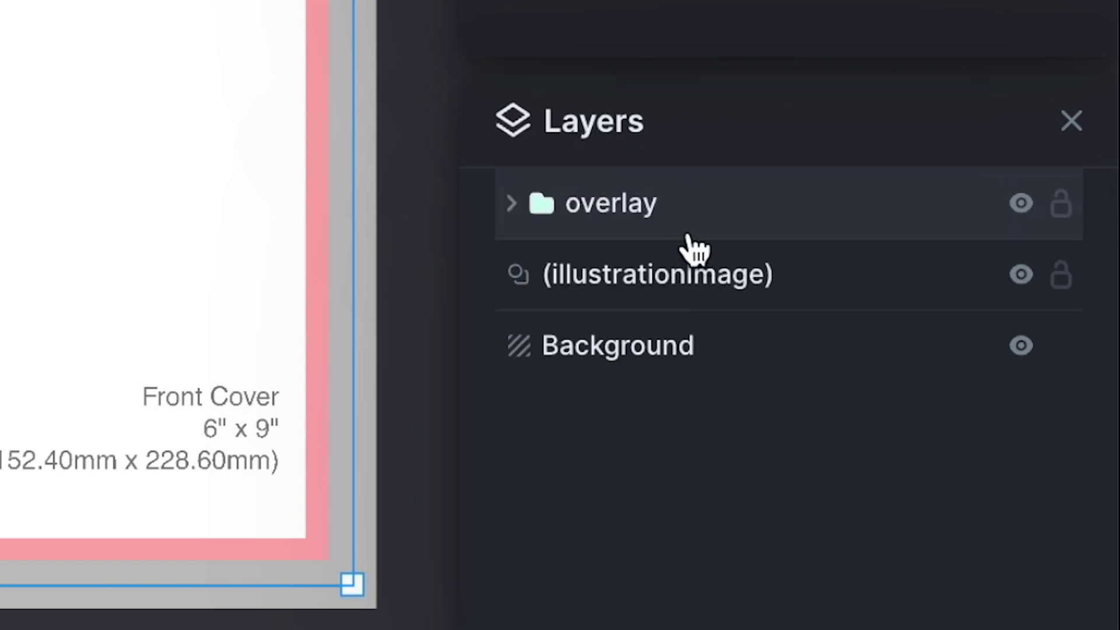
double_click(690, 236)
Rename the illustrationImage layer to 'template'
left_click(702, 279)
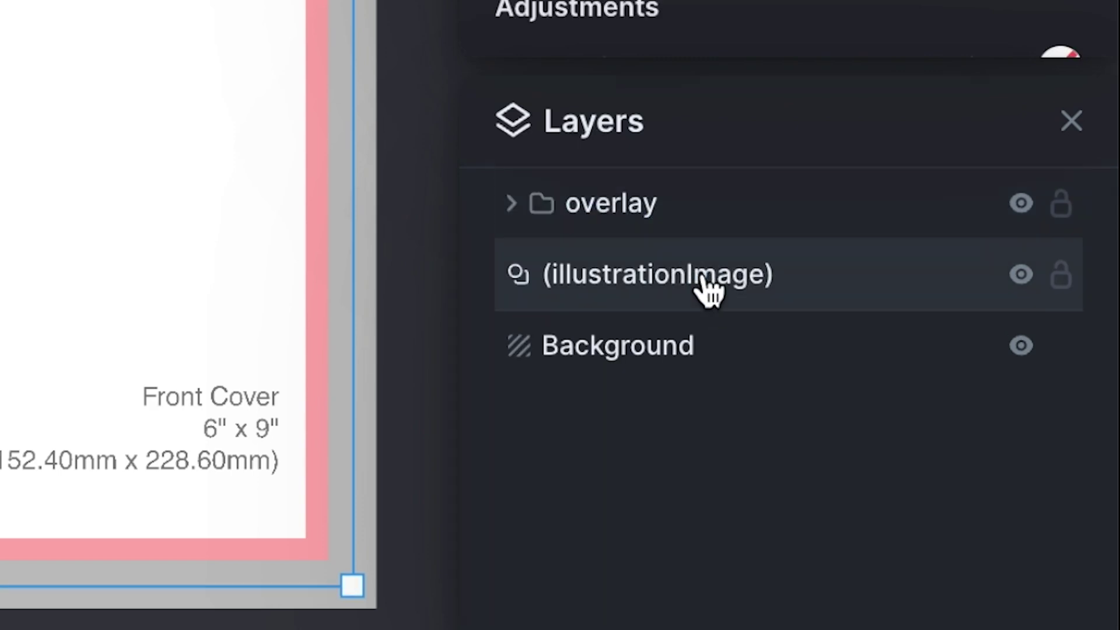
double_click(705, 282)
type("template")
key("Return")
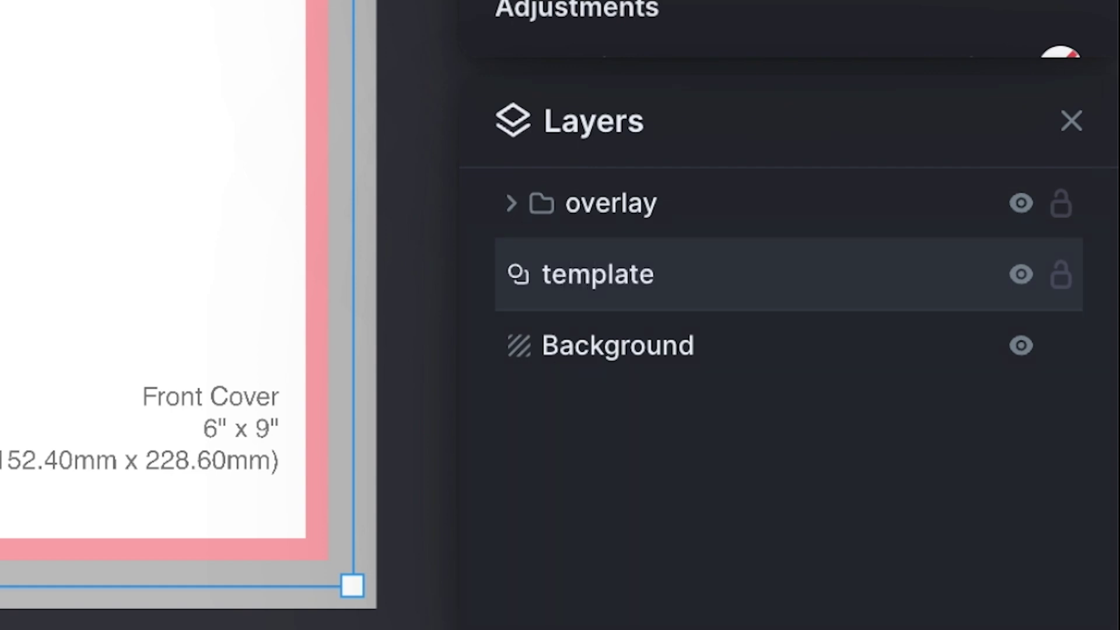
Hide the template layer and the overlay group, leaving a blank artboard
left_click(1022, 285)
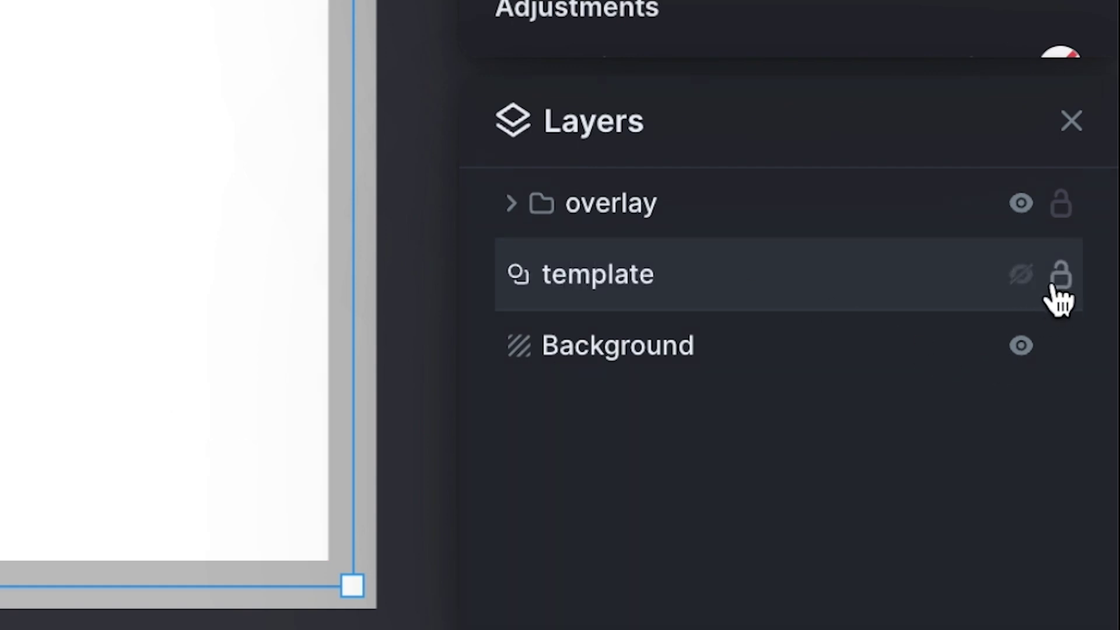
left_click(1021, 205)
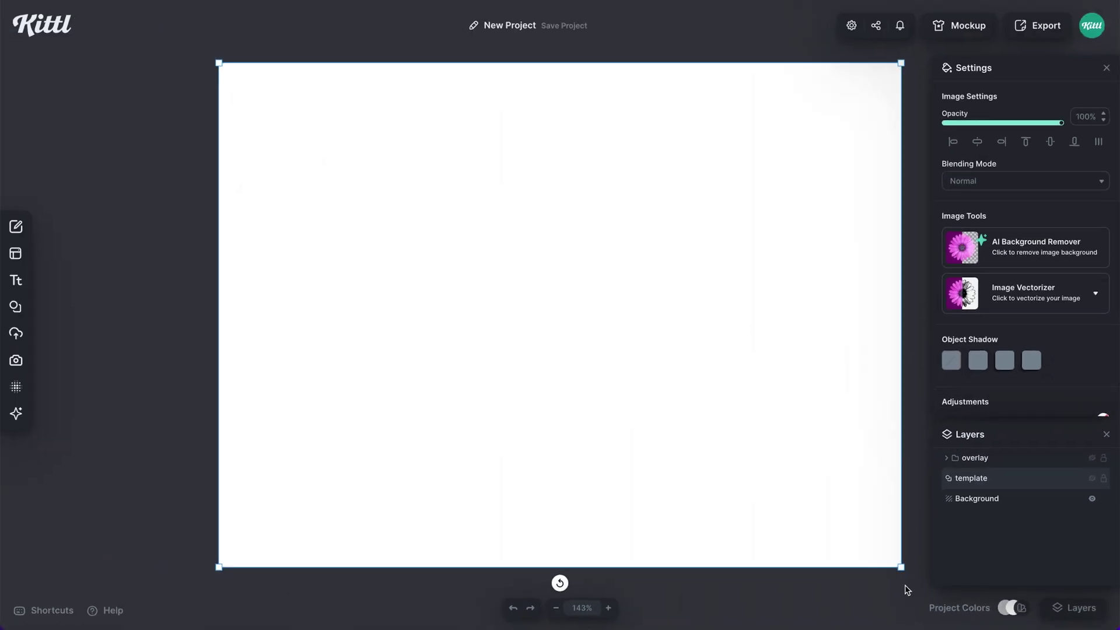
left_click(765, 524)
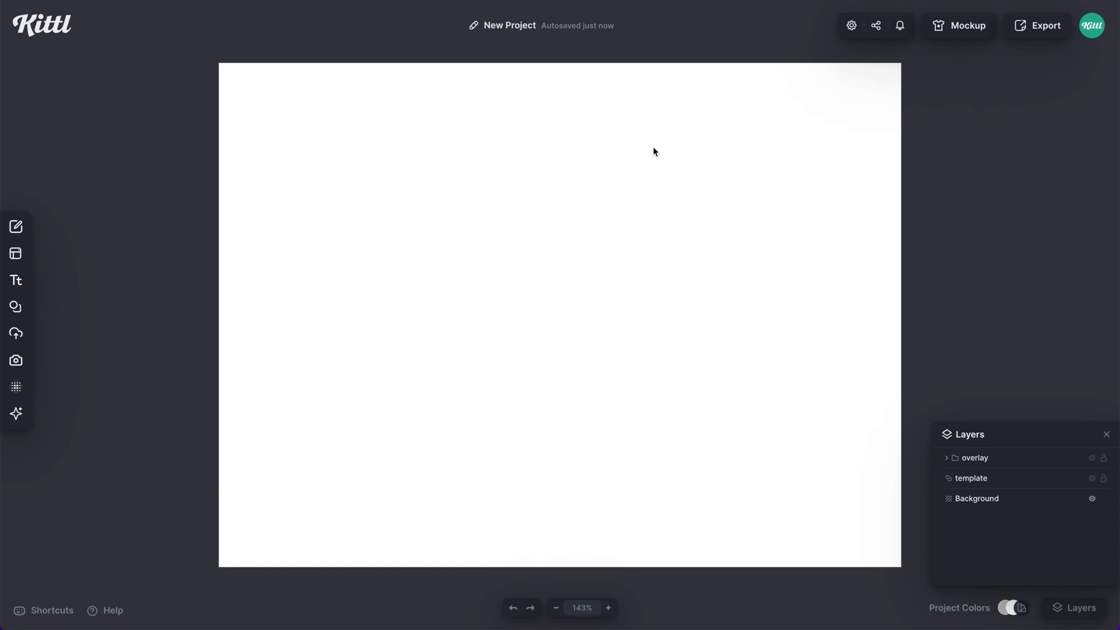
left_click(29, 416)
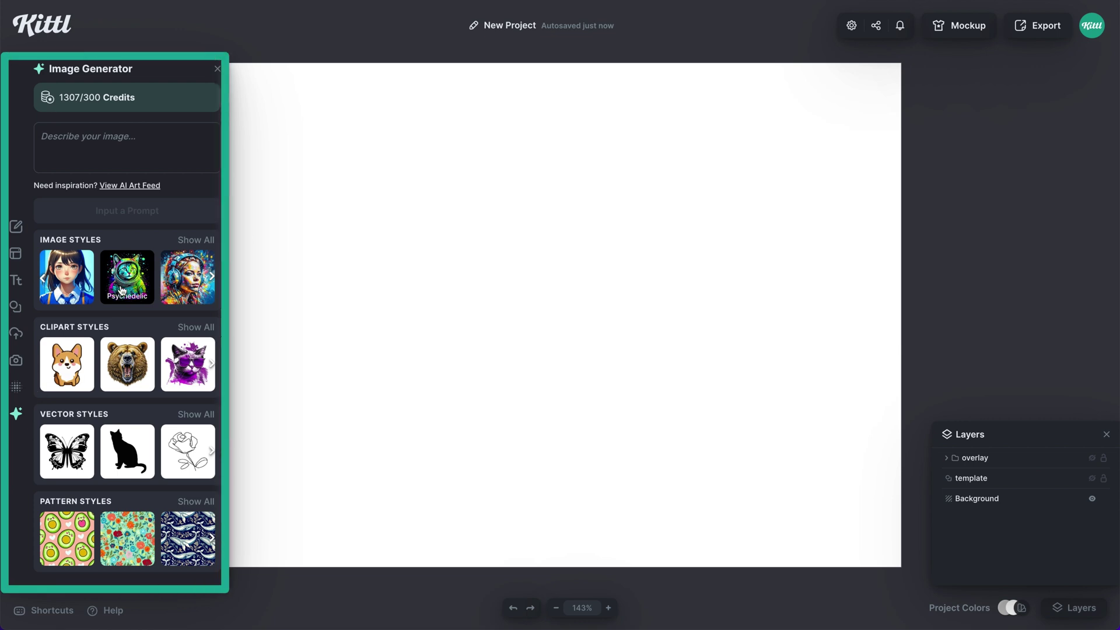
Generate a Psychedelic-style image from the prompt 'a forest landscape'
left_click(133, 288)
left_click(126, 150)
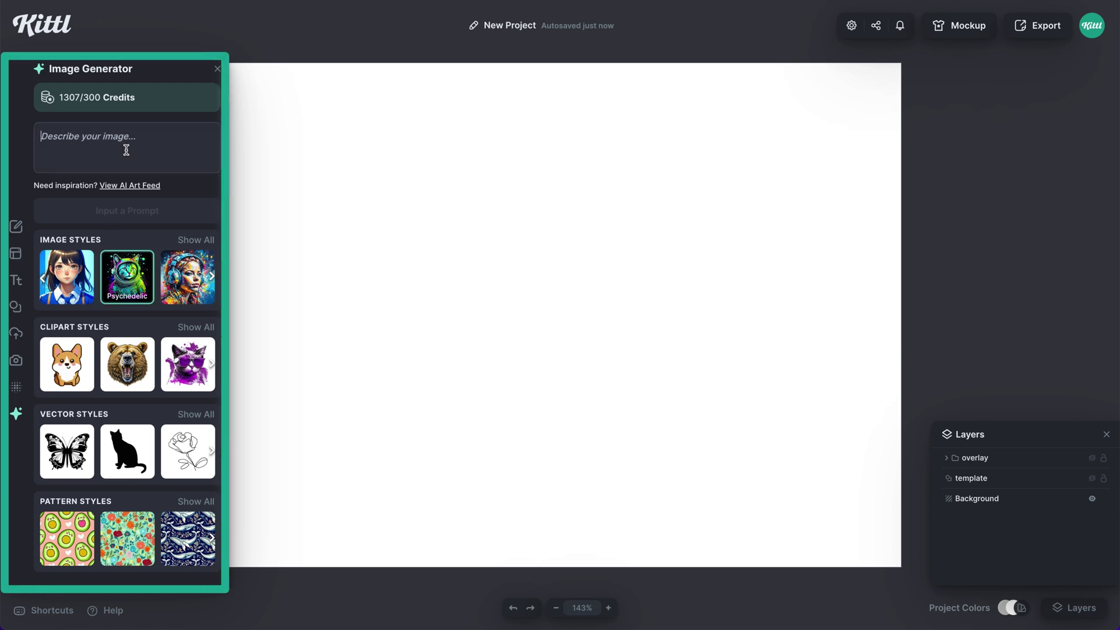
type("a for")
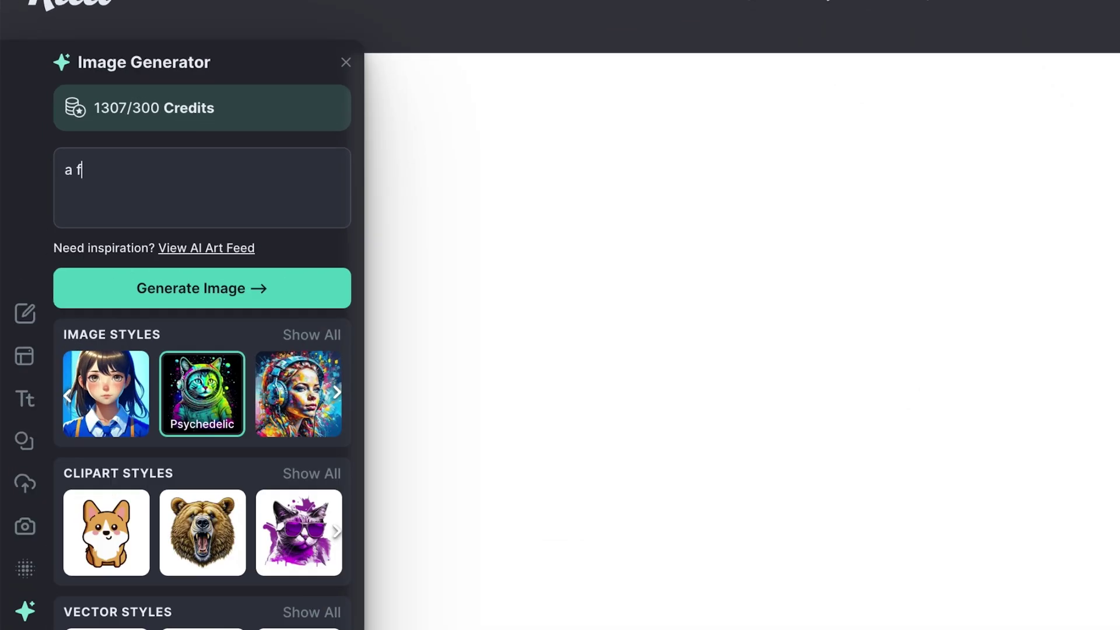
type("es")
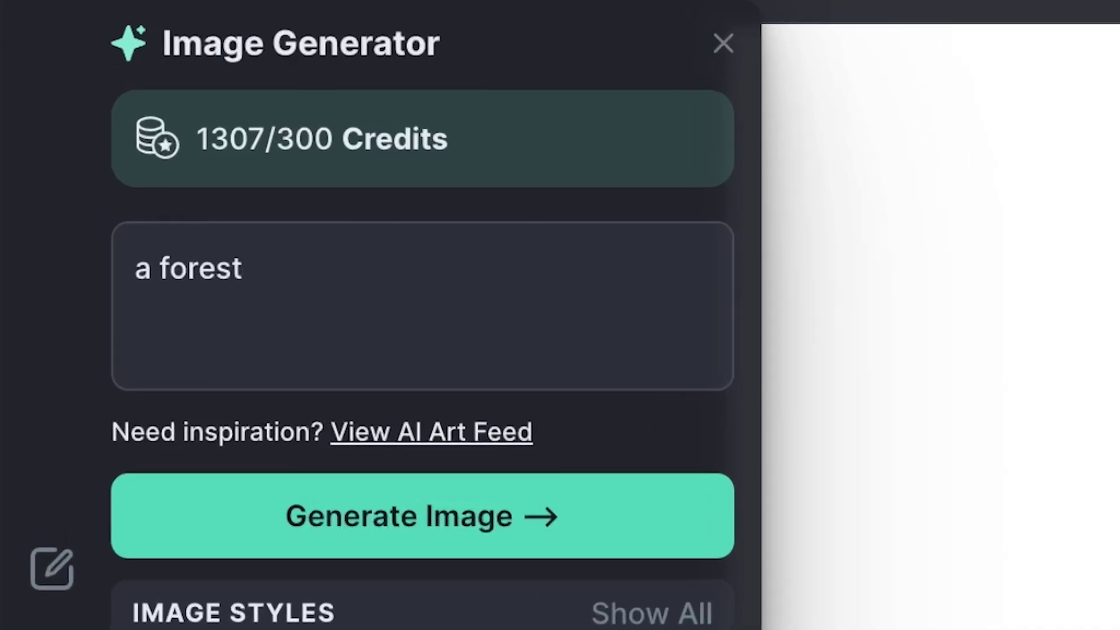
type("t landscape")
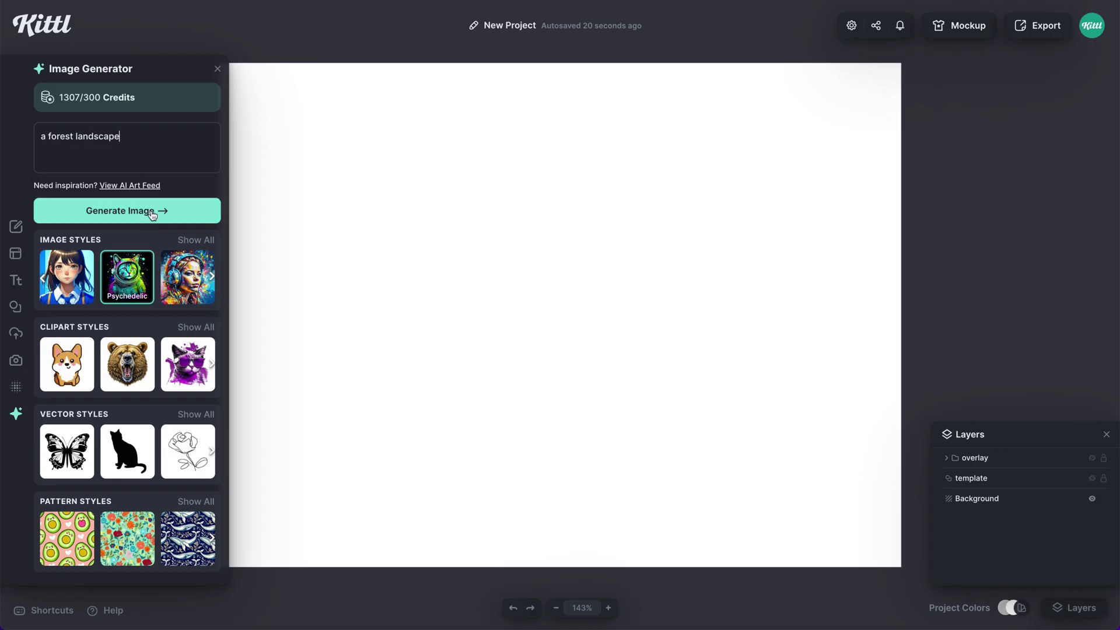
left_click(152, 215)
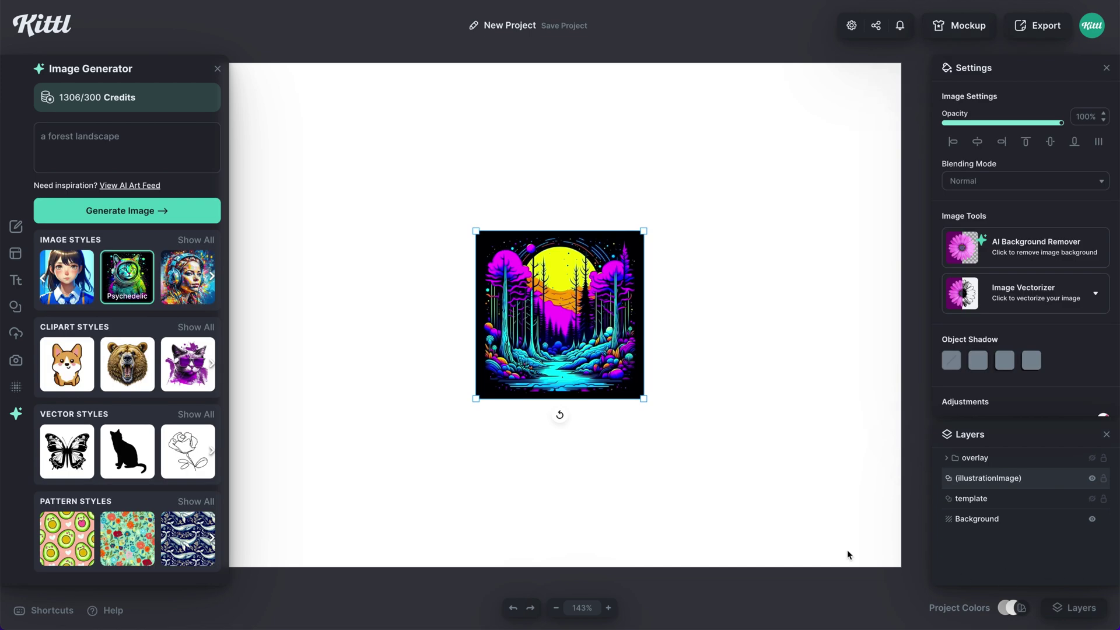
Enlarge and position the forest image so it covers the cover canvas
left_click_drag(643, 400, 820, 567)
scroll(816, 563, "down", 3)
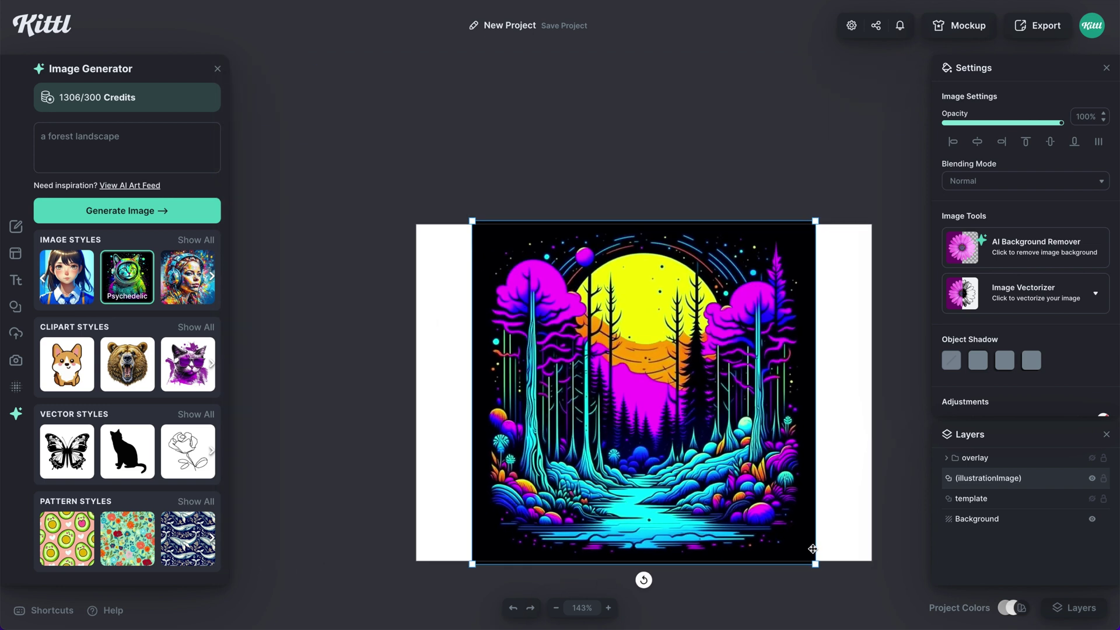
scroll(820, 575, "down", 3)
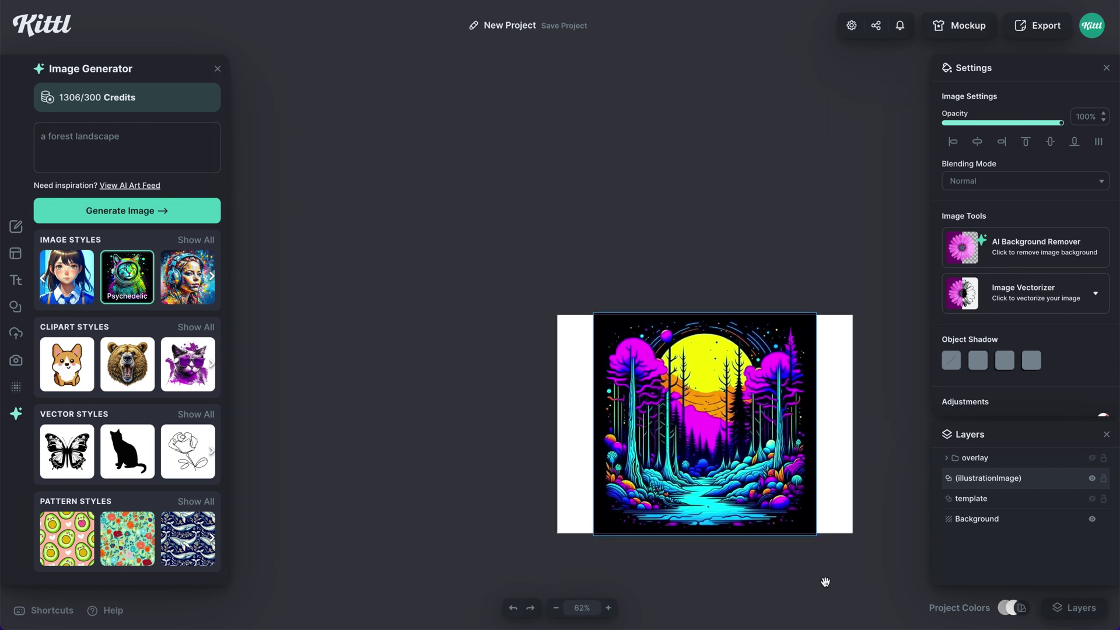
scroll(824, 581, "down", 5)
left_click_drag(707, 319, 772, 383)
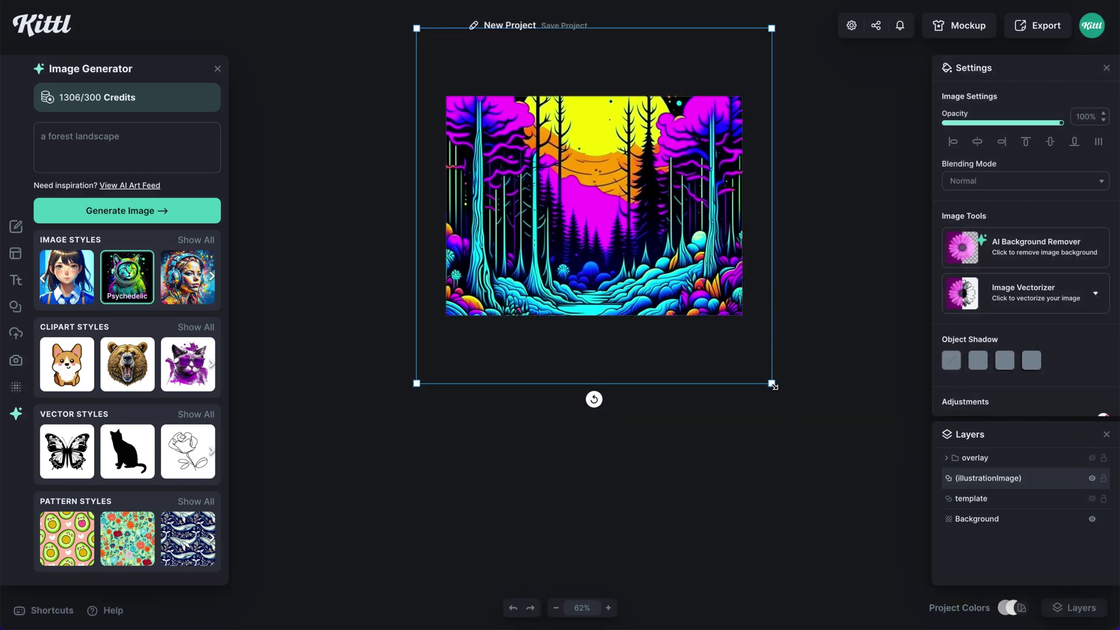
left_click_drag(774, 386, 759, 369)
left_click_drag(705, 231, 740, 334)
key("shift+1")
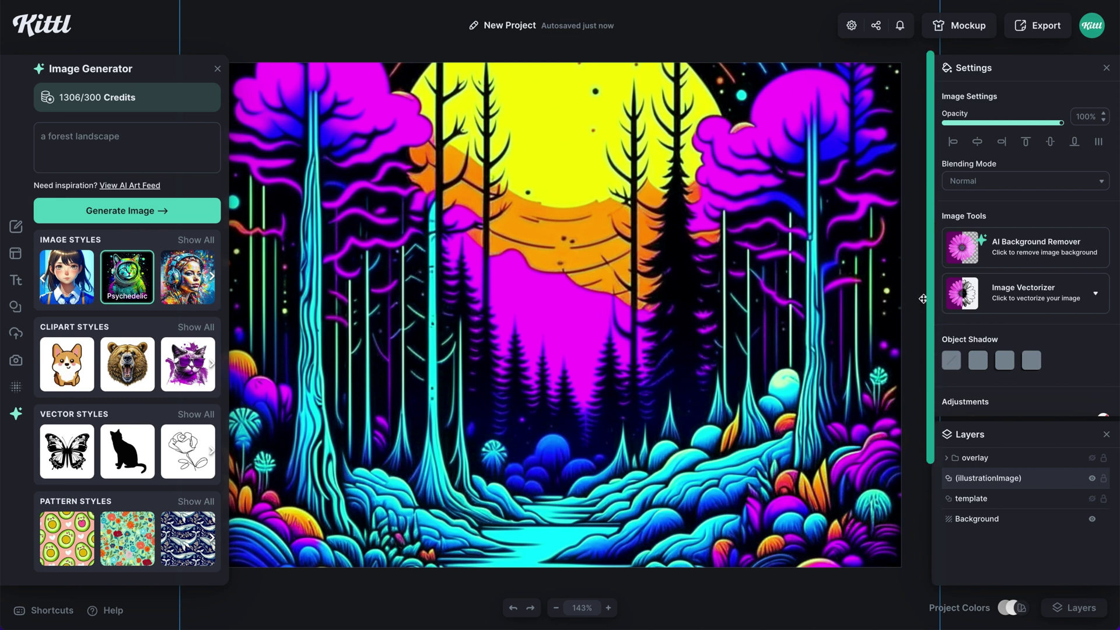
Vectorize the forest image and try the Deep Wood, Lilac Wine and Earth Brown palettes
left_click(1055, 299)
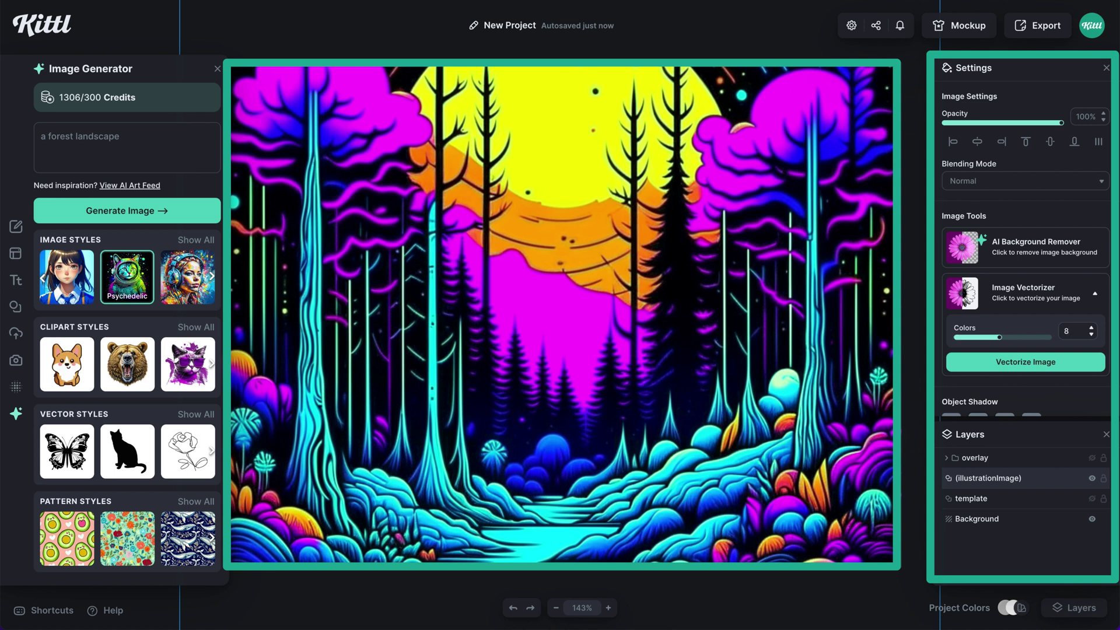
left_click(1072, 363)
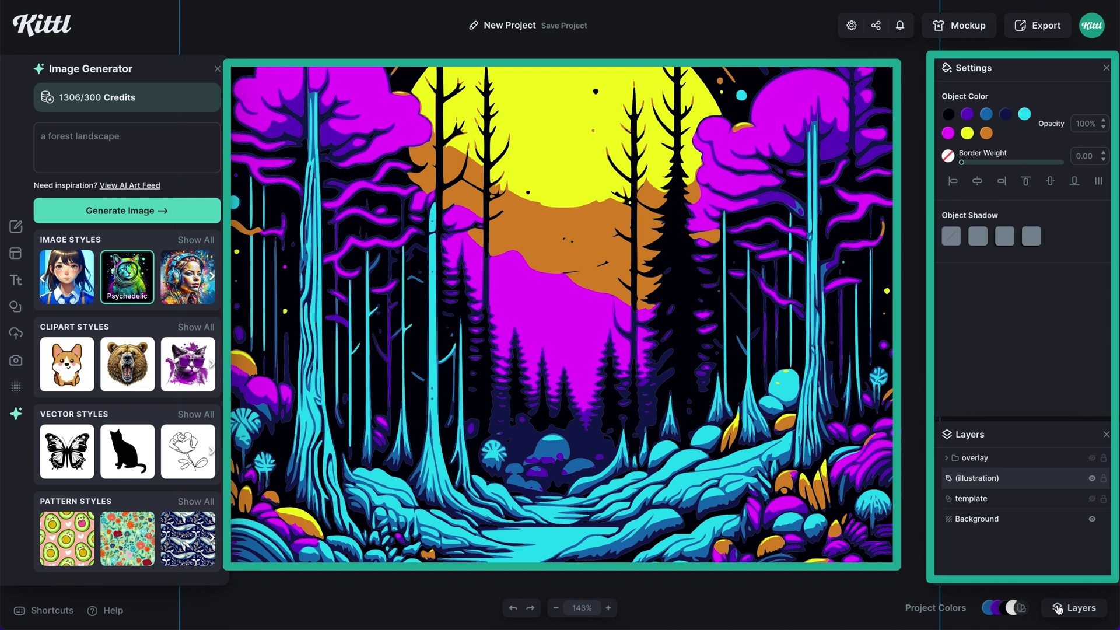
left_click(1020, 608)
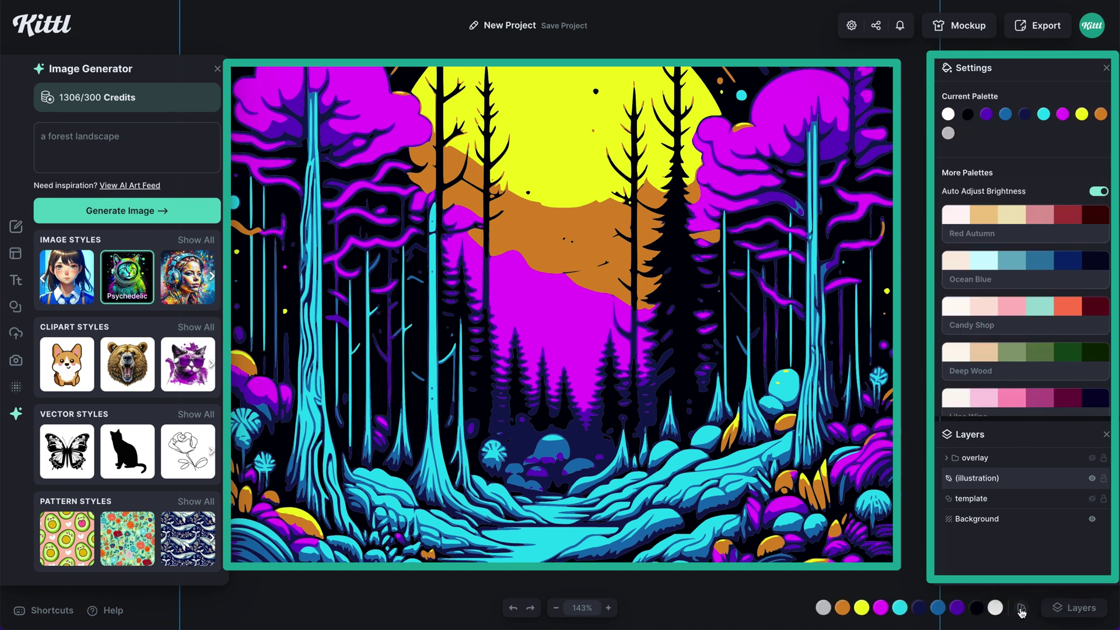
left_click(993, 354)
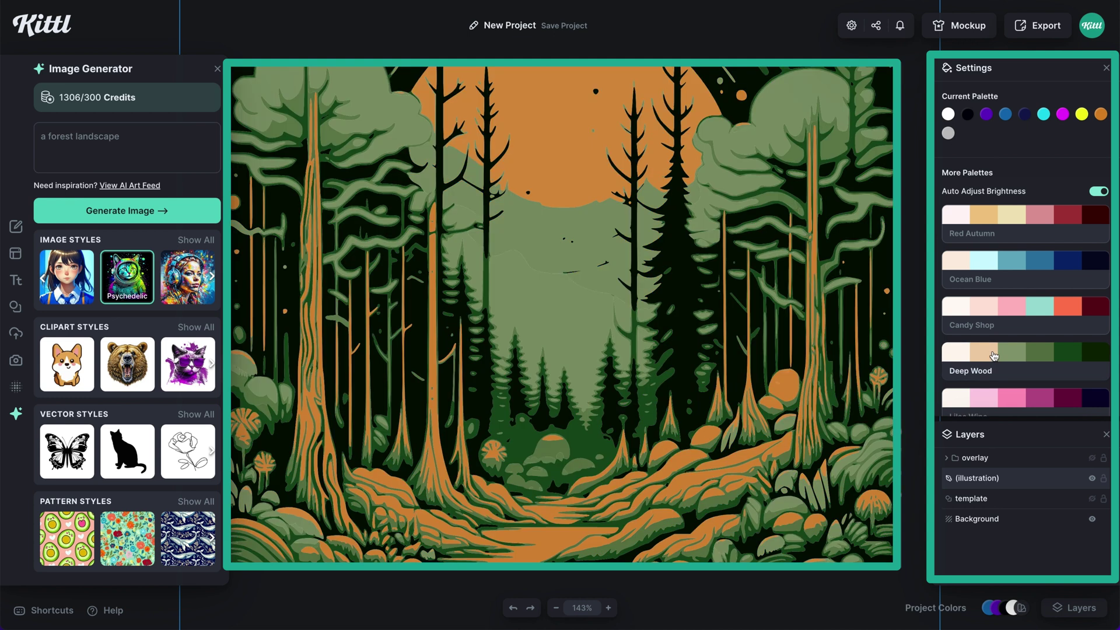
scroll(993, 354, "down", 1)
left_click(993, 353)
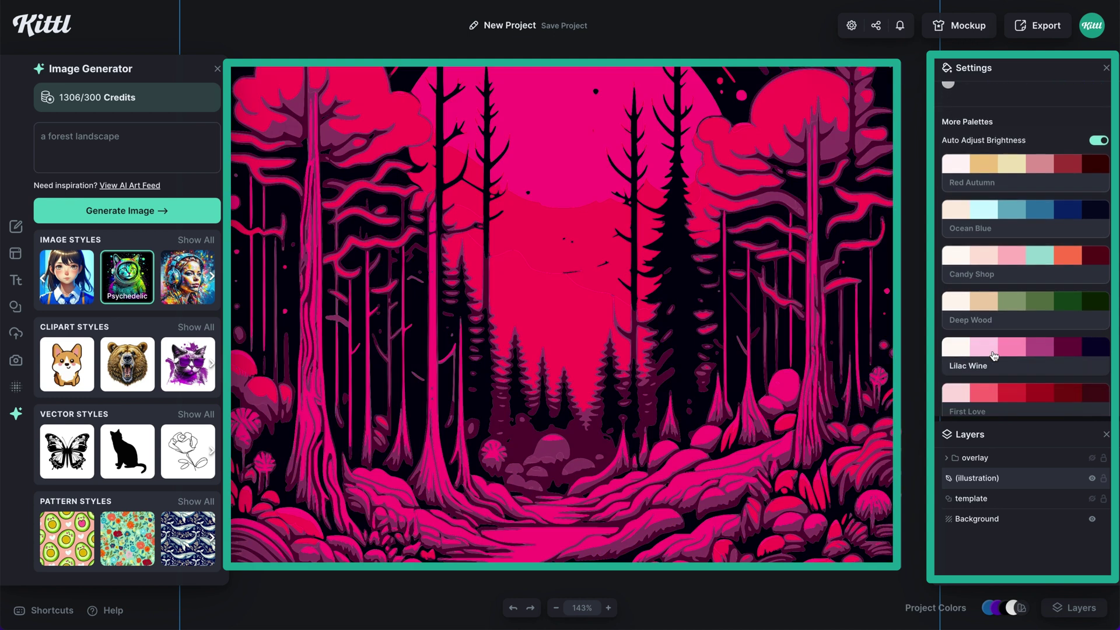
scroll(997, 350, "down", 2)
left_click(1024, 321)
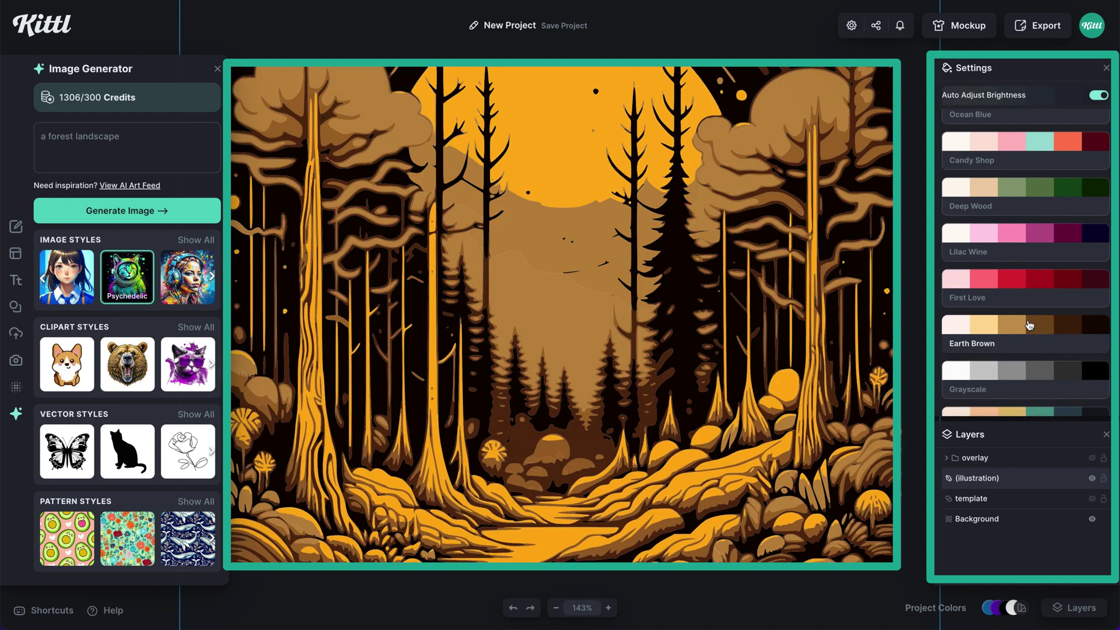
Try Retro Toy, Cold Forest, Mango Dreams, Purple Mint, Purple Sand and Gold Rush, then apply Natural Organic
scroll(1026, 322, "down", 2)
scroll(1029, 325, "down", 1)
left_click(1029, 325)
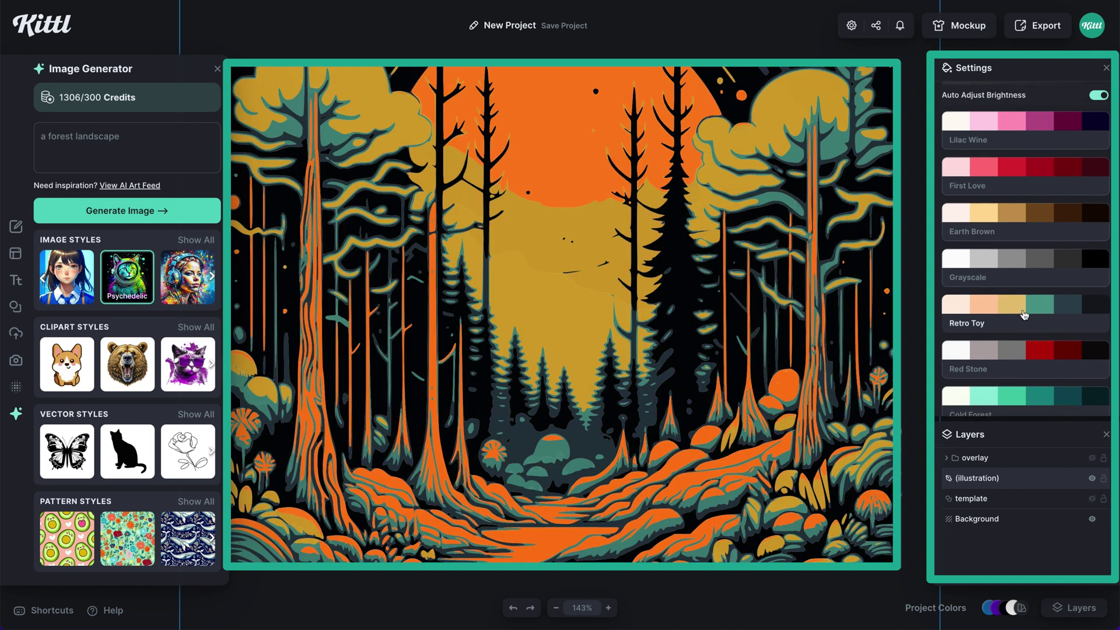
scroll(1023, 315, "down", 2)
left_click(1024, 314)
scroll(1023, 314, "down", 2)
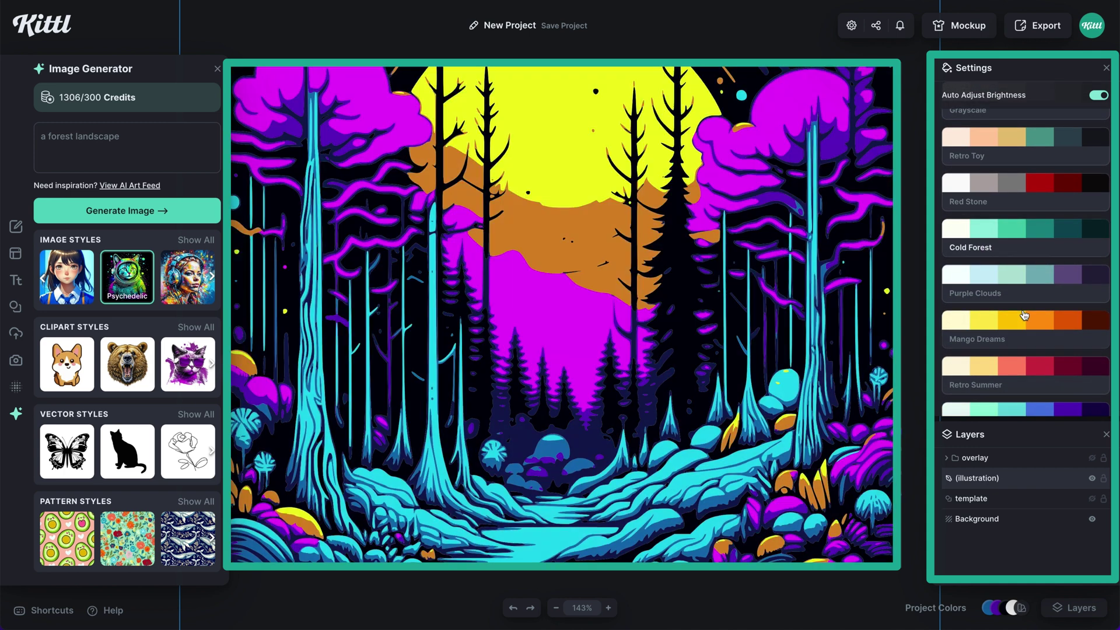
left_click(1024, 316)
scroll(1024, 316, "down", 4)
left_click(1024, 315)
scroll(1024, 315, "down", 2)
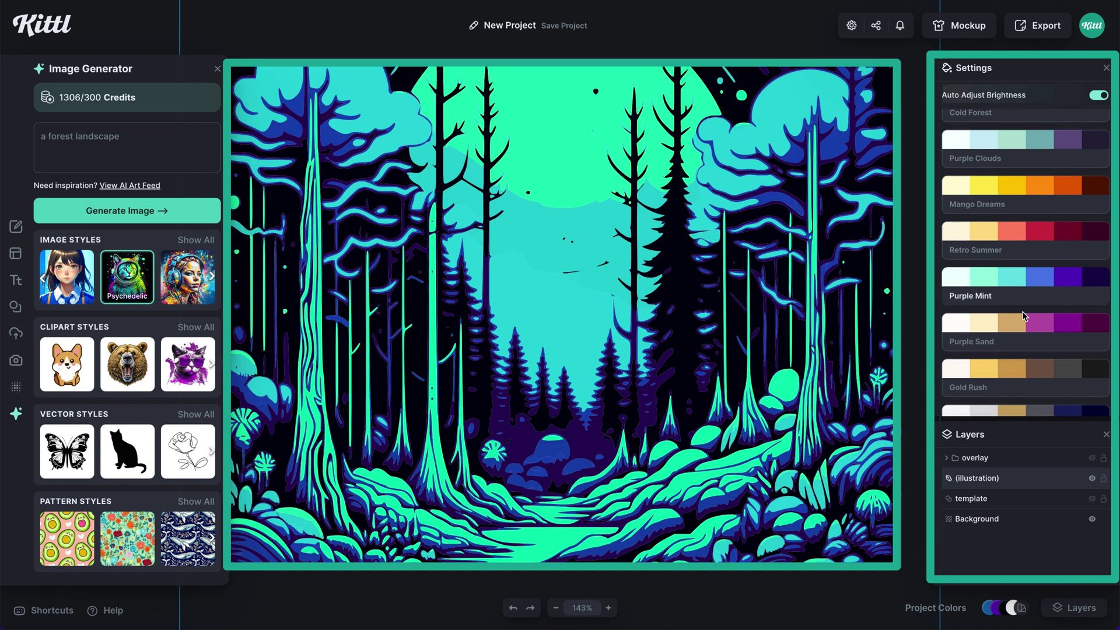
left_click(1024, 315)
left_click(1032, 369)
scroll(1033, 372, "down", 3)
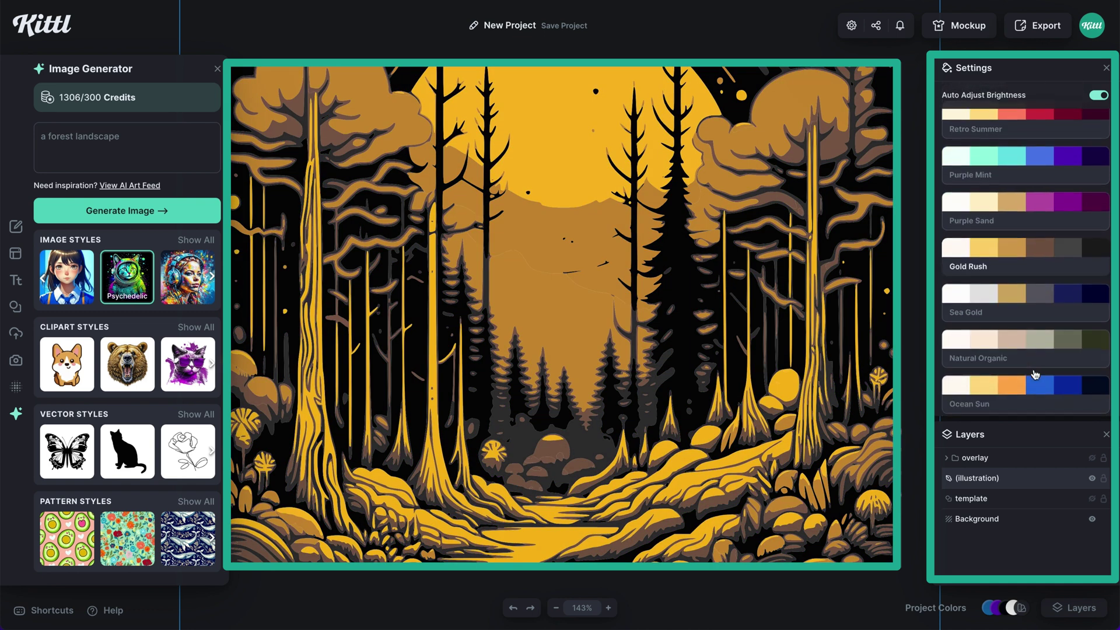
left_click(1037, 344)
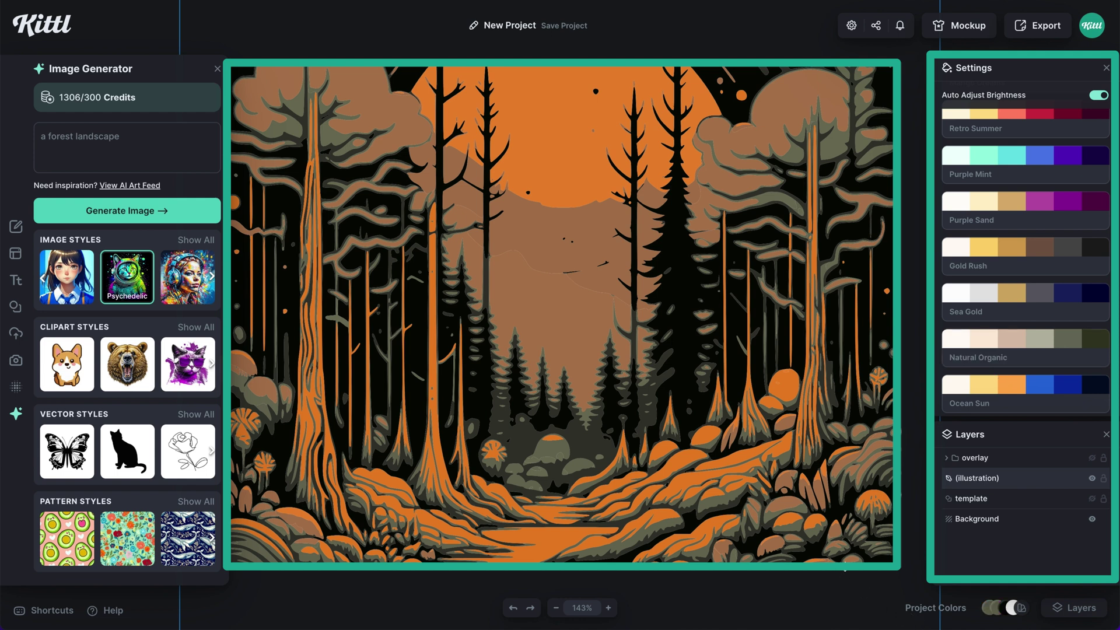
left_click(921, 550)
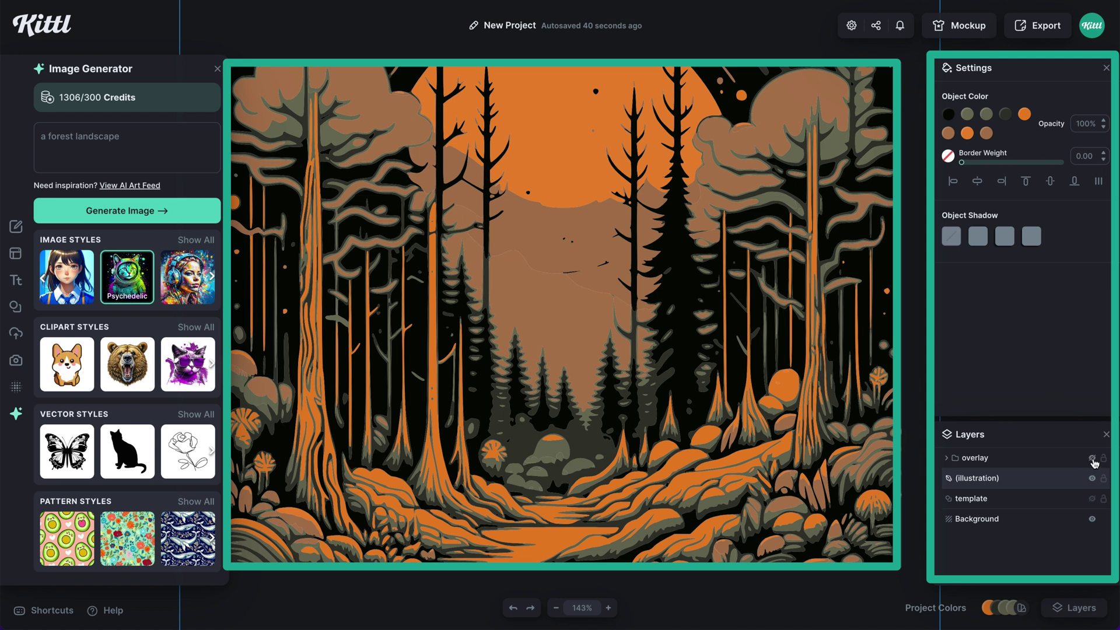
Hide the overlay layer in the Layers panel
left_click(1092, 458)
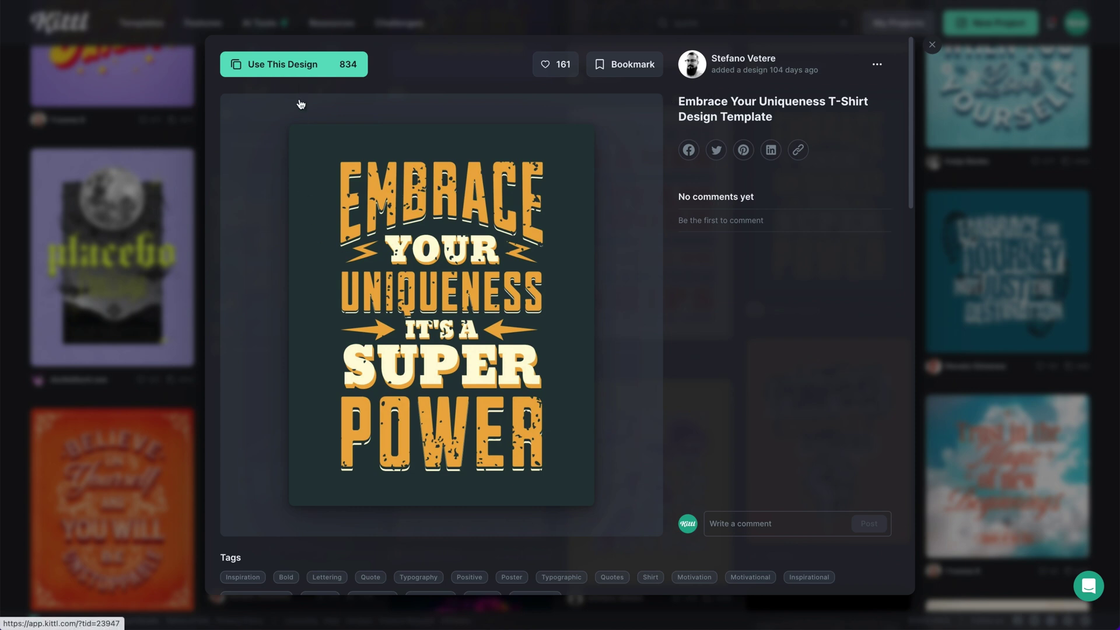
Open the Embrace Your Uniqueness template as an editable design and select all its elements
left_click(300, 70)
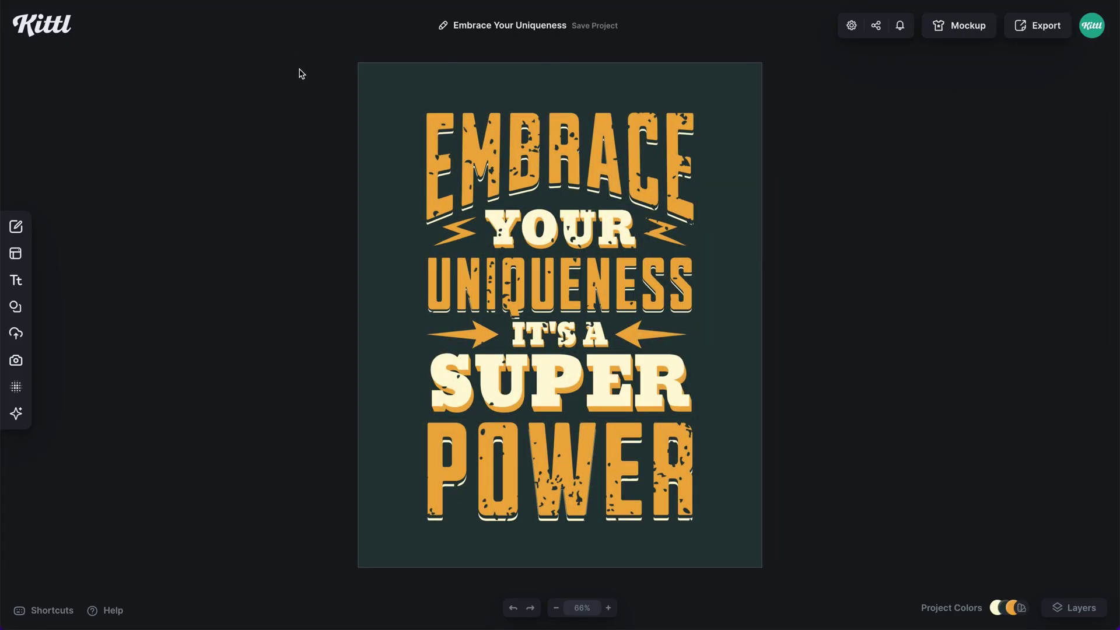
left_click_drag(755, 543, 399, 145)
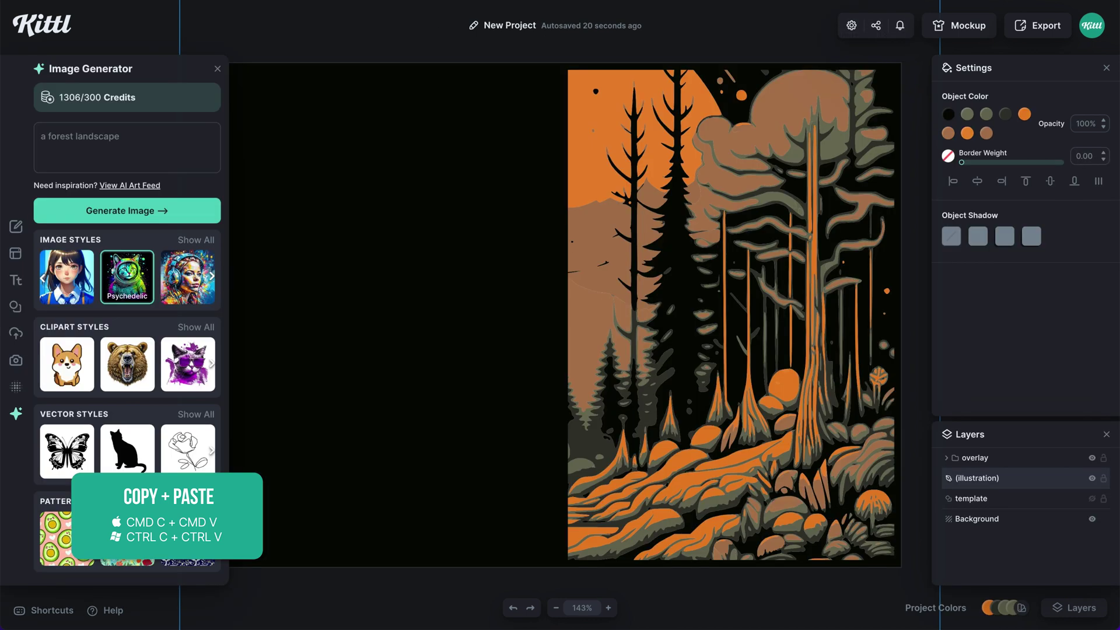
Paste the copied lettering onto the forest cover and nudge it slightly right
key("ctrl+v")
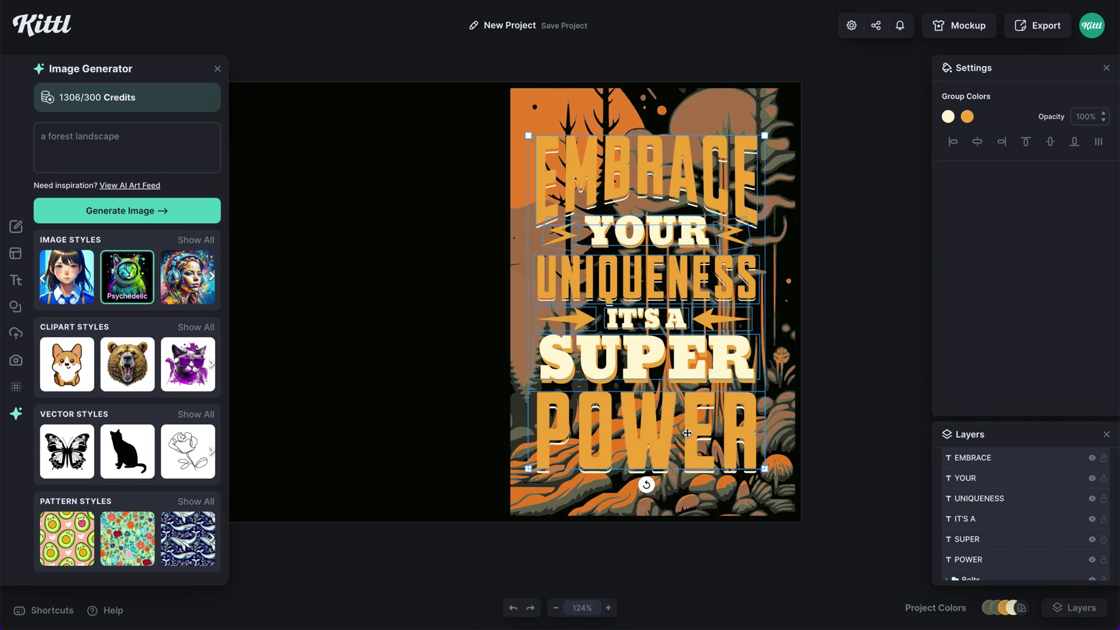
left_click_drag(687, 433, 695, 432)
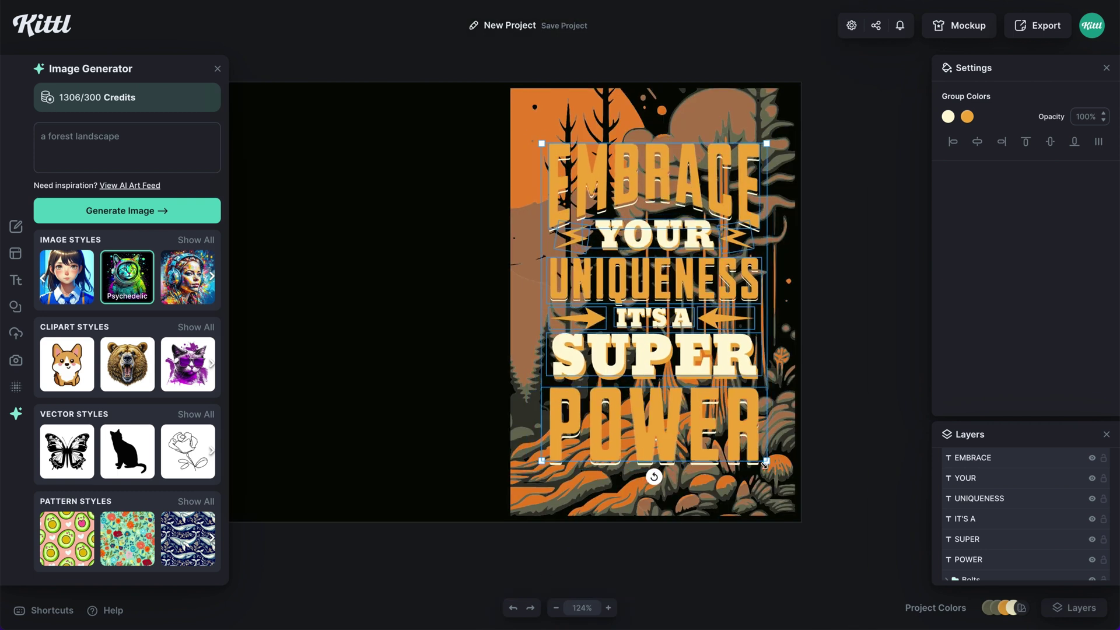
left_click(878, 433)
Turn the orange words EMBRACE, UNIQUENESS and POWER cream
left_click(743, 219)
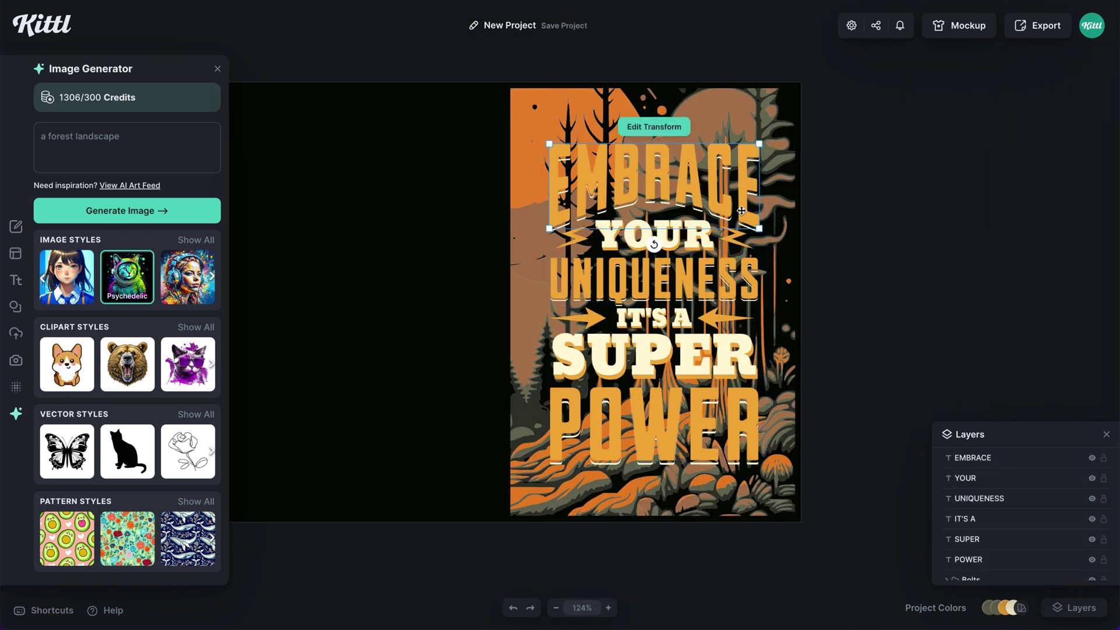
left_click(726, 286, "shift")
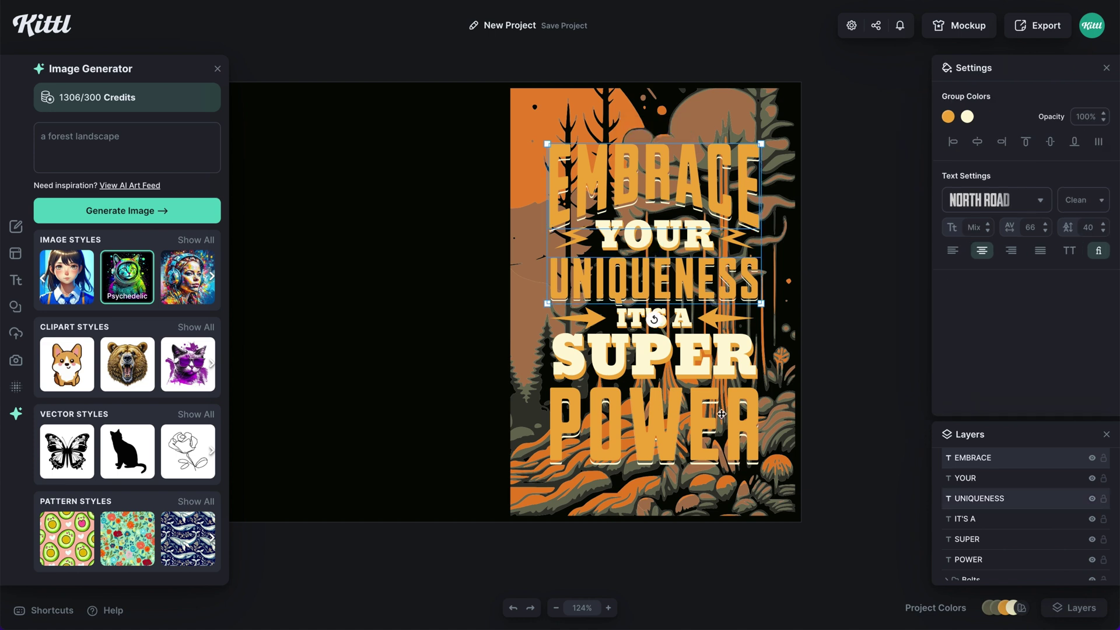
left_click(705, 422, "shift")
left_click(950, 116)
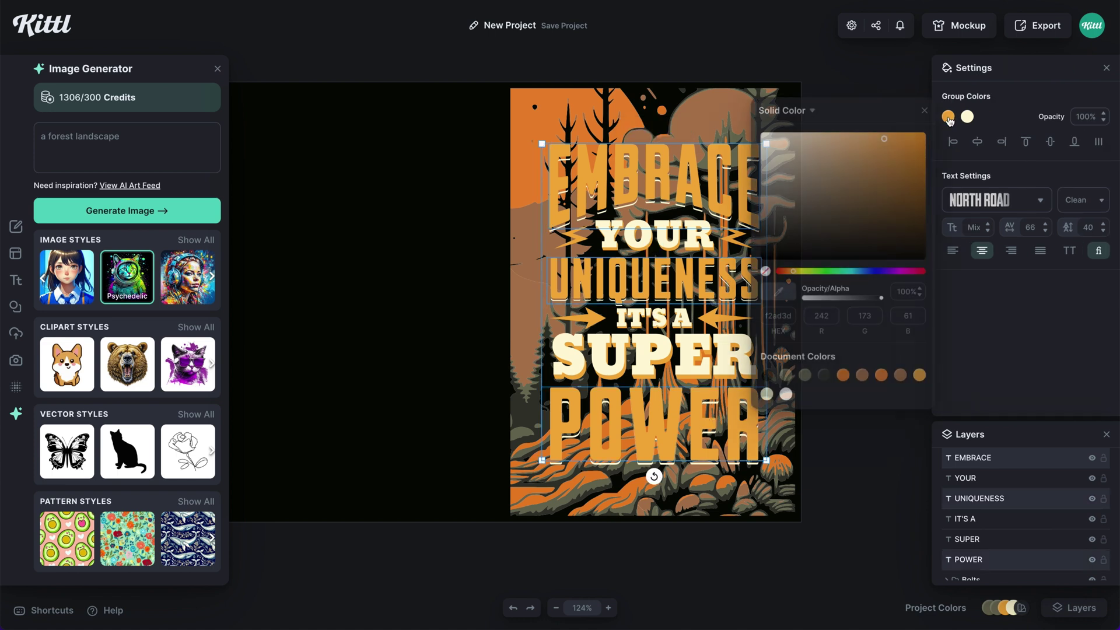
left_click(766, 393)
Close the Image Generator panel and start editing the EMBRACE word
left_click(218, 68)
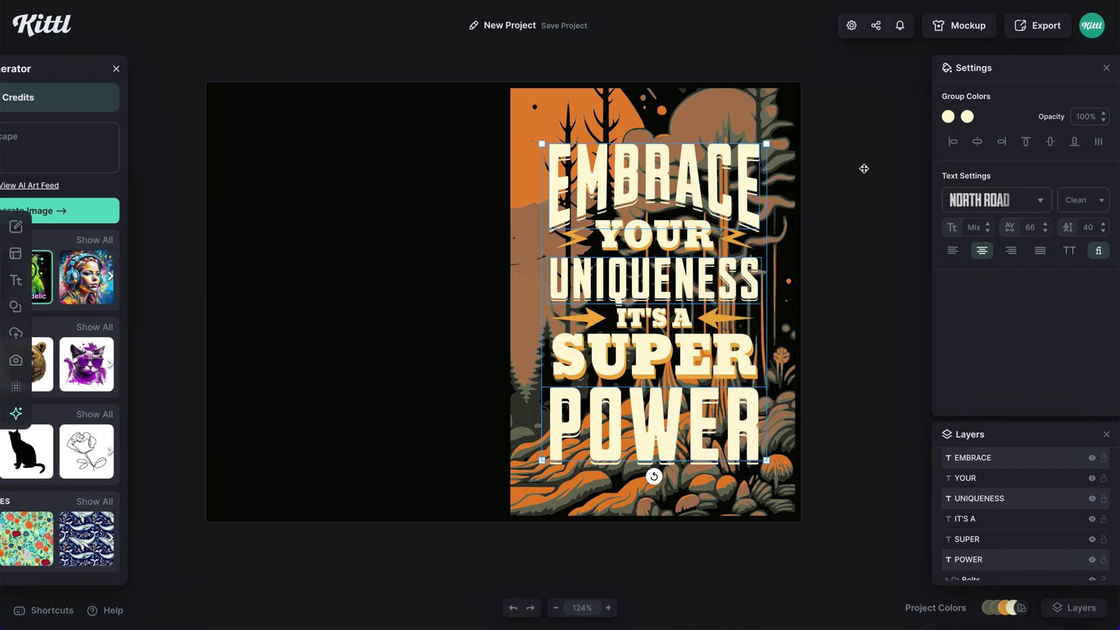
left_click(849, 200)
left_click(708, 197)
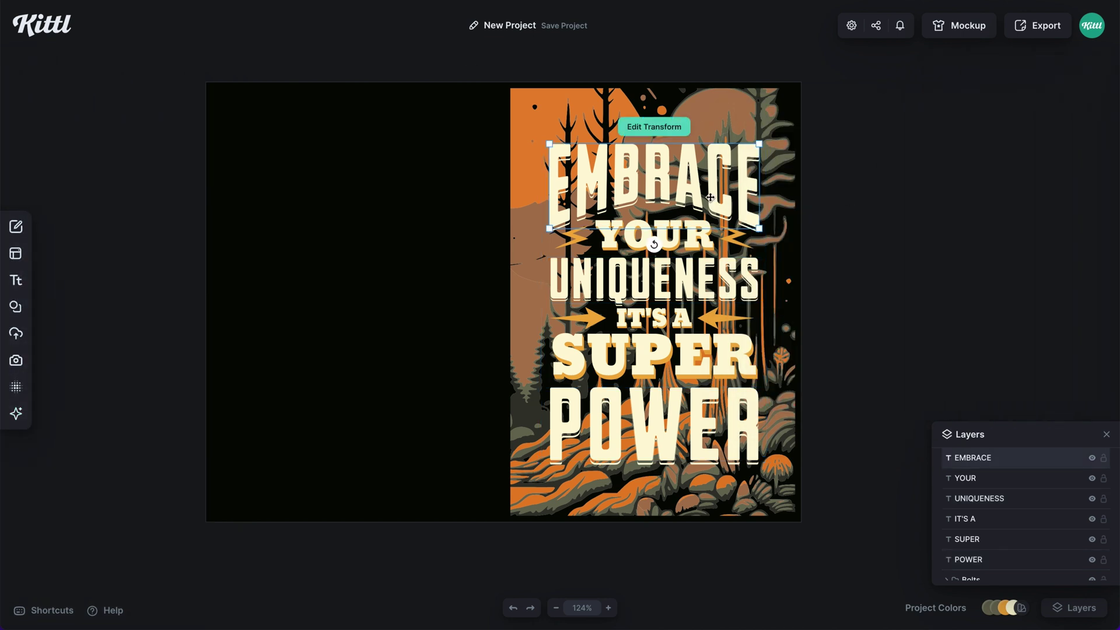
double_click(710, 197)
Retype the lettering lines as FUELED, BY, FRESH AIR and AND
type("fueled")
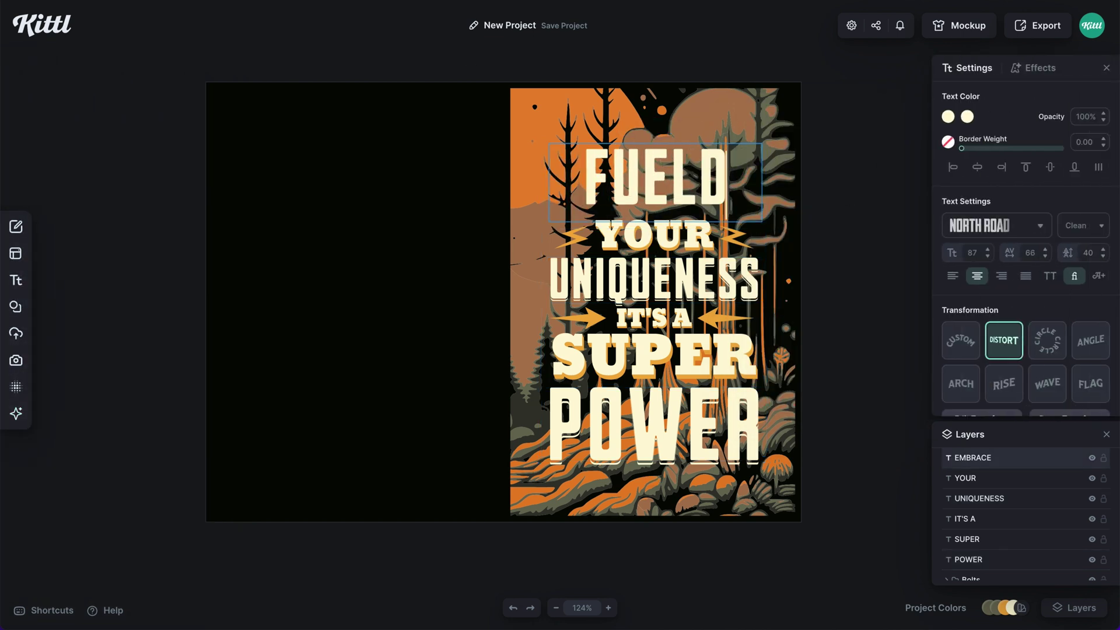
double_click(654, 235)
type("by")
double_click(654, 278)
type("fresh air")
double_click(654, 318)
type("and")
Delete SUPER, move POWER into its place, and change it to SUNSHINE
left_click(655, 356)
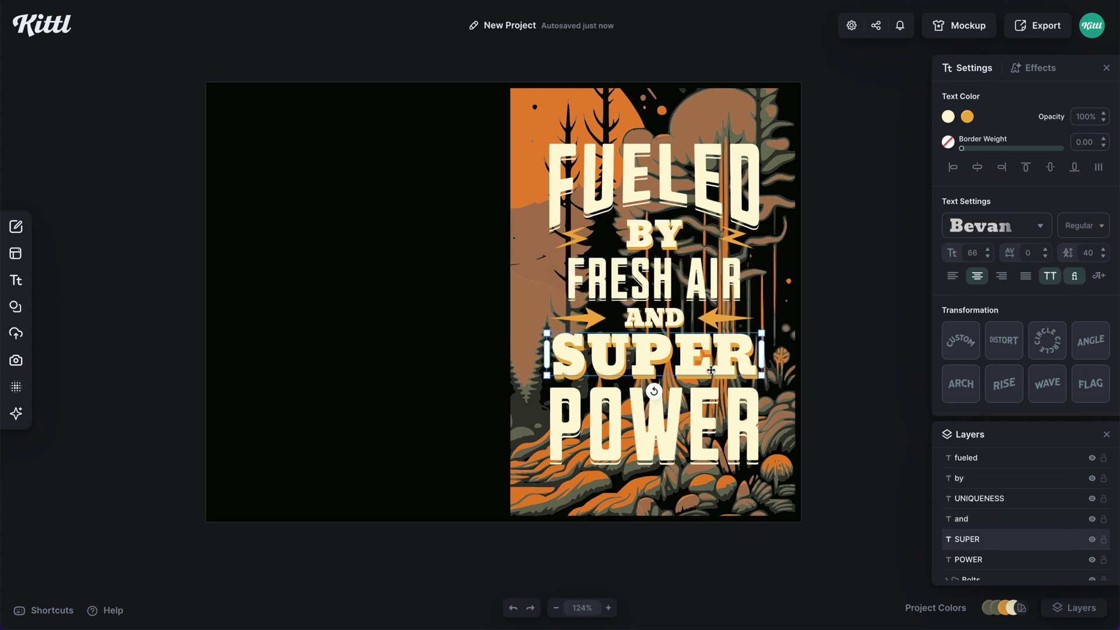
left_click_drag(688, 421, 688, 369)
left_click(689, 369)
key("Delete")
double_click(688, 392)
type("sunshine")
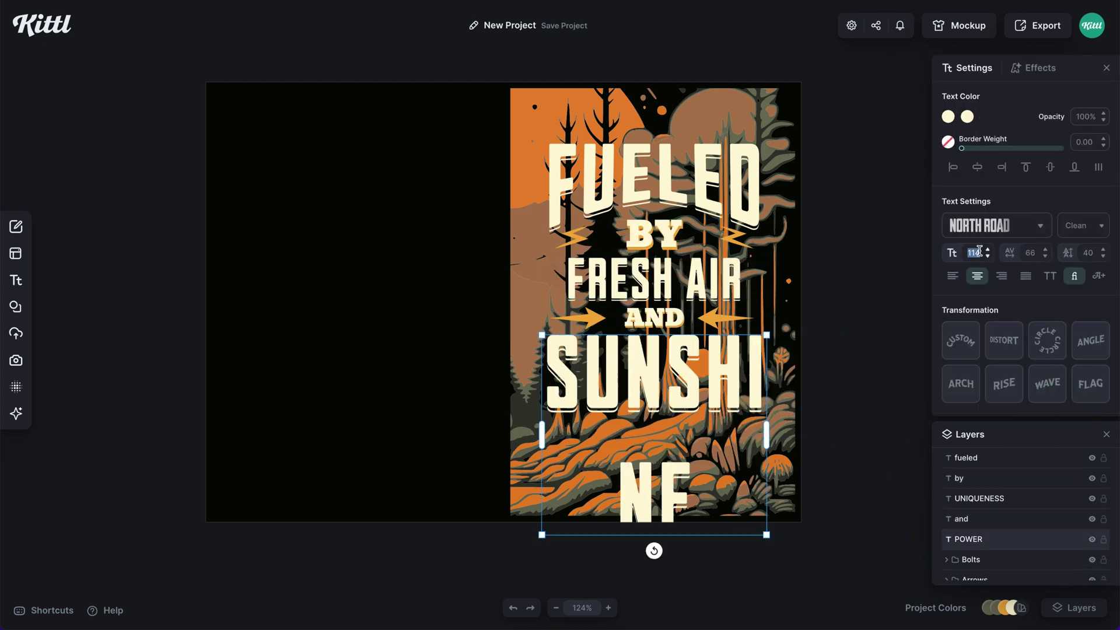
Make the arrows and bolts cream, then group and reposition them with the lettering
scroll(857, 422, "up", 5)
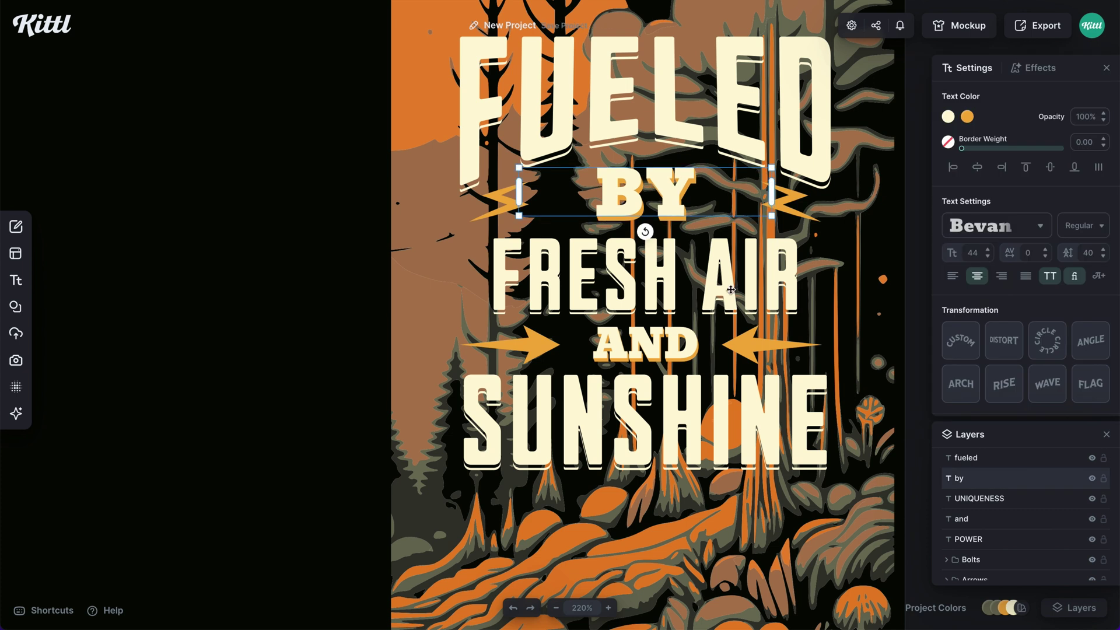
left_click(967, 117)
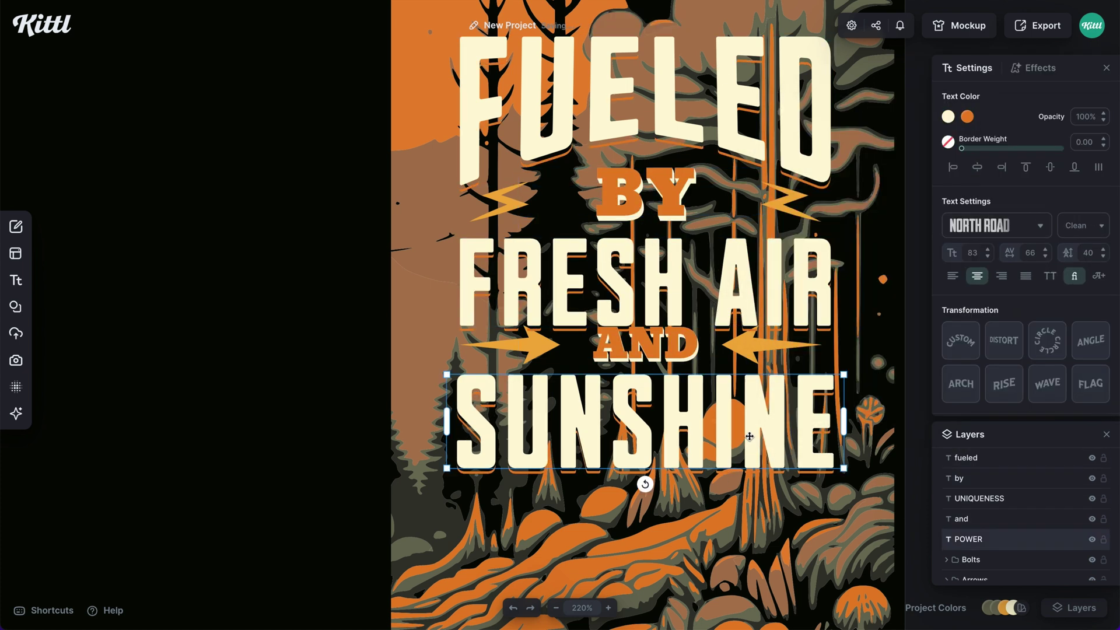
left_click(507, 365)
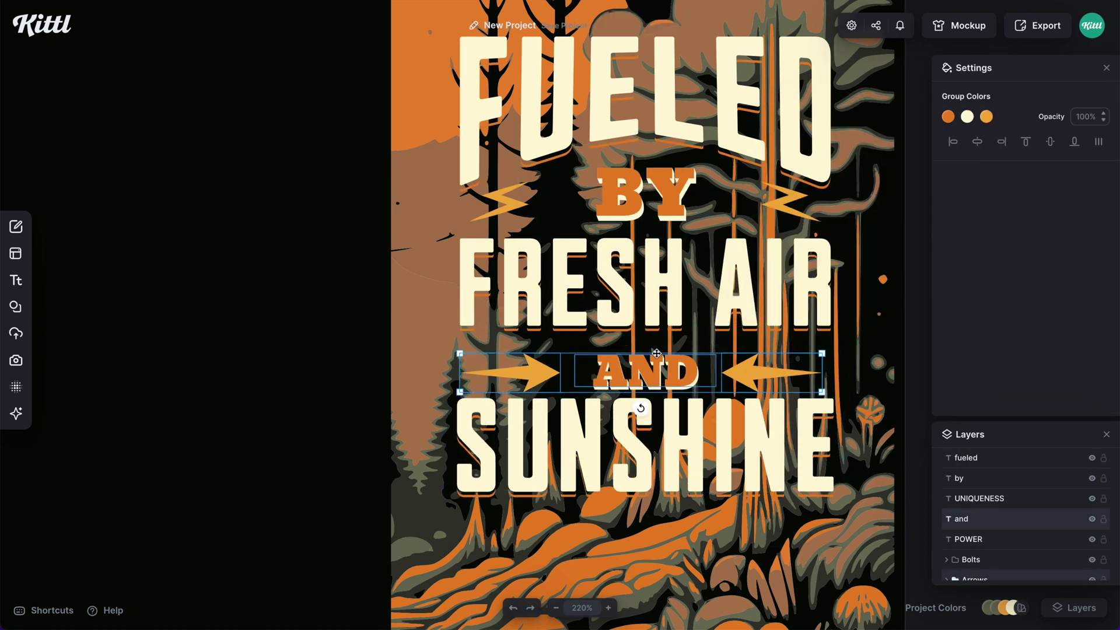
left_click(948, 117)
left_click(766, 394)
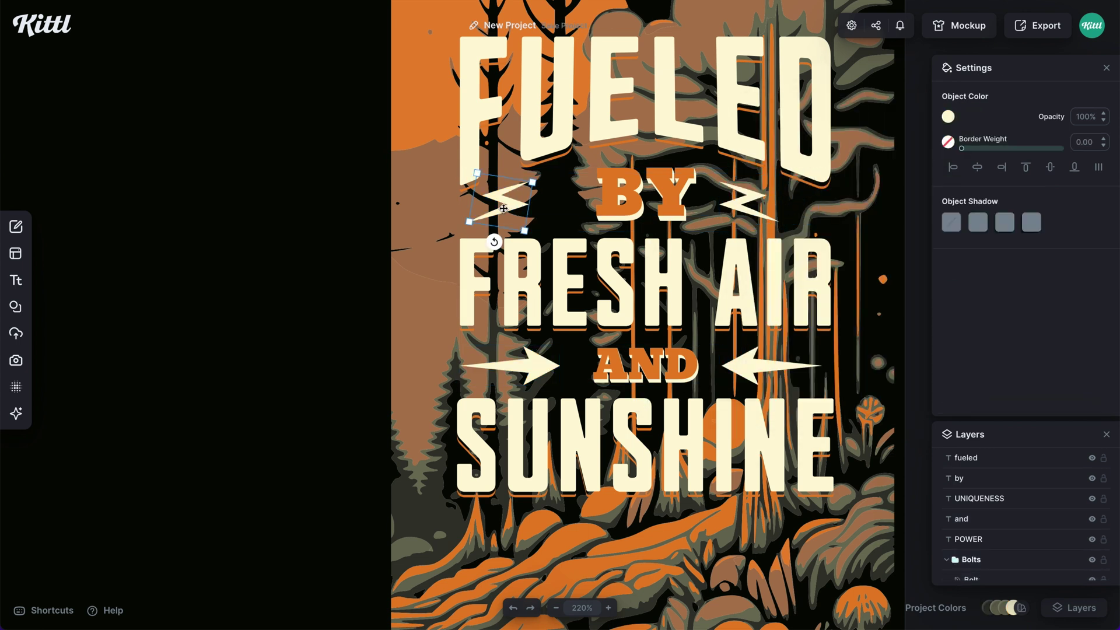
left_click(1000, 540)
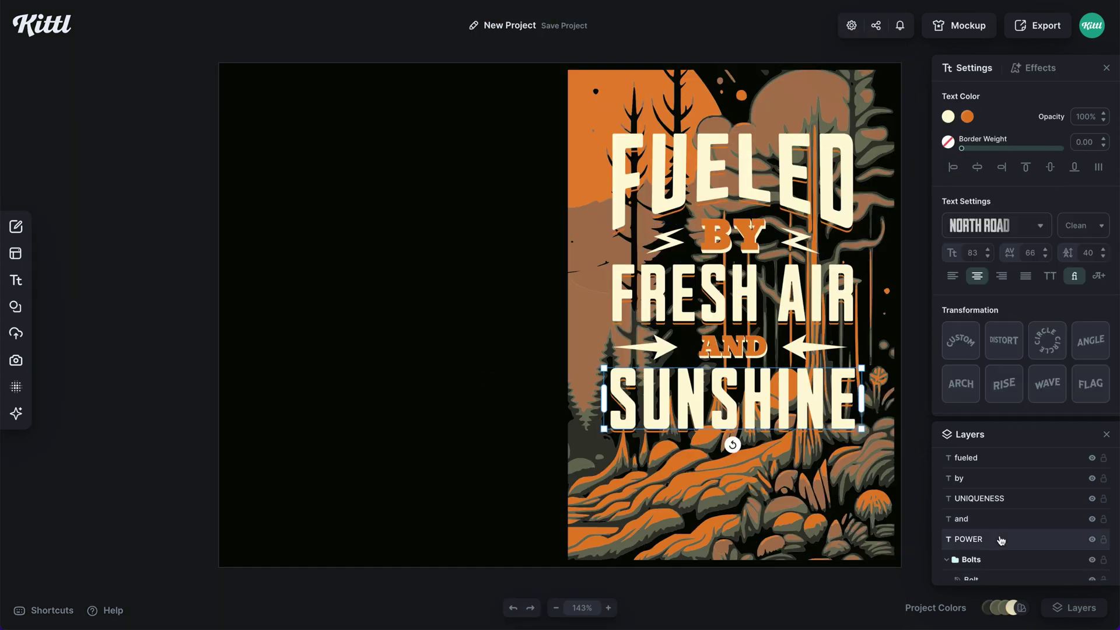
left_click(1003, 557)
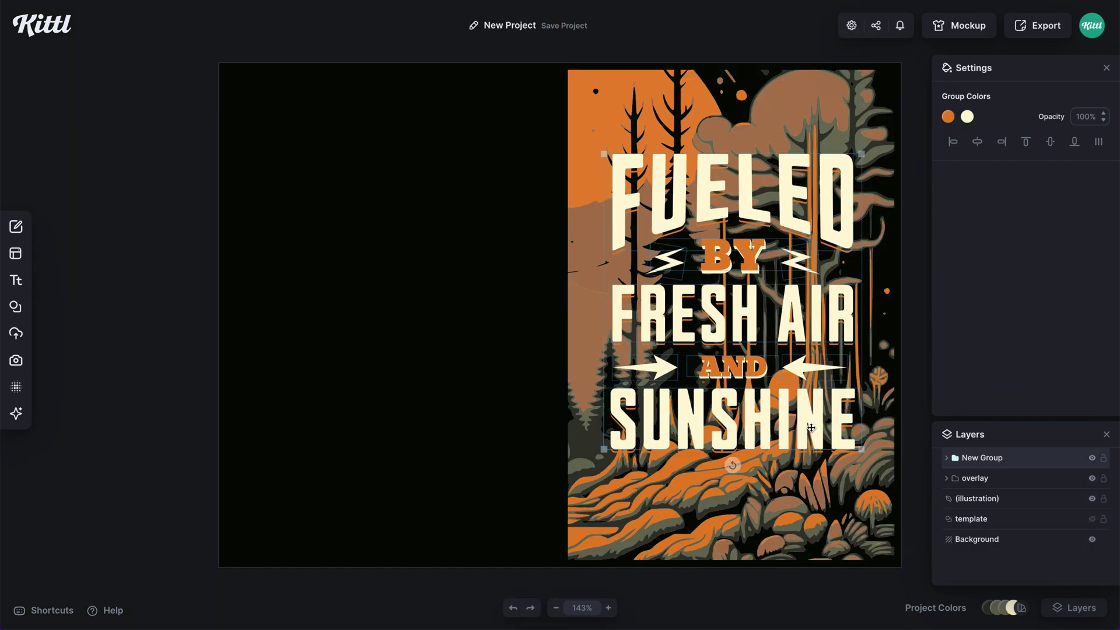
left_click(896, 509)
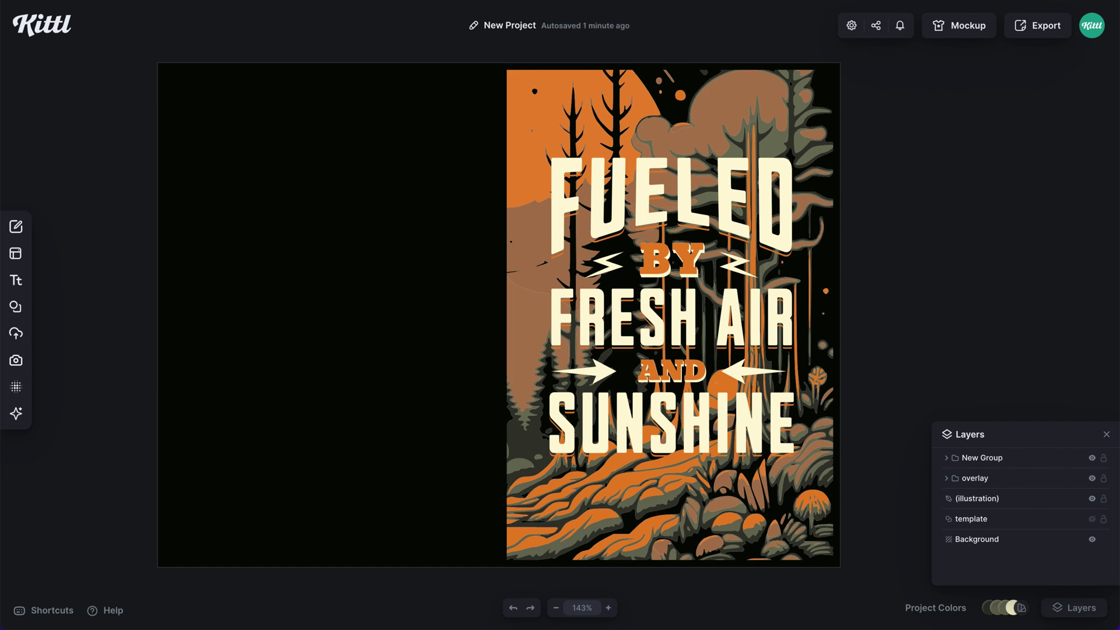
Delete the overlay and template layers, then open the download options
left_click(1012, 482)
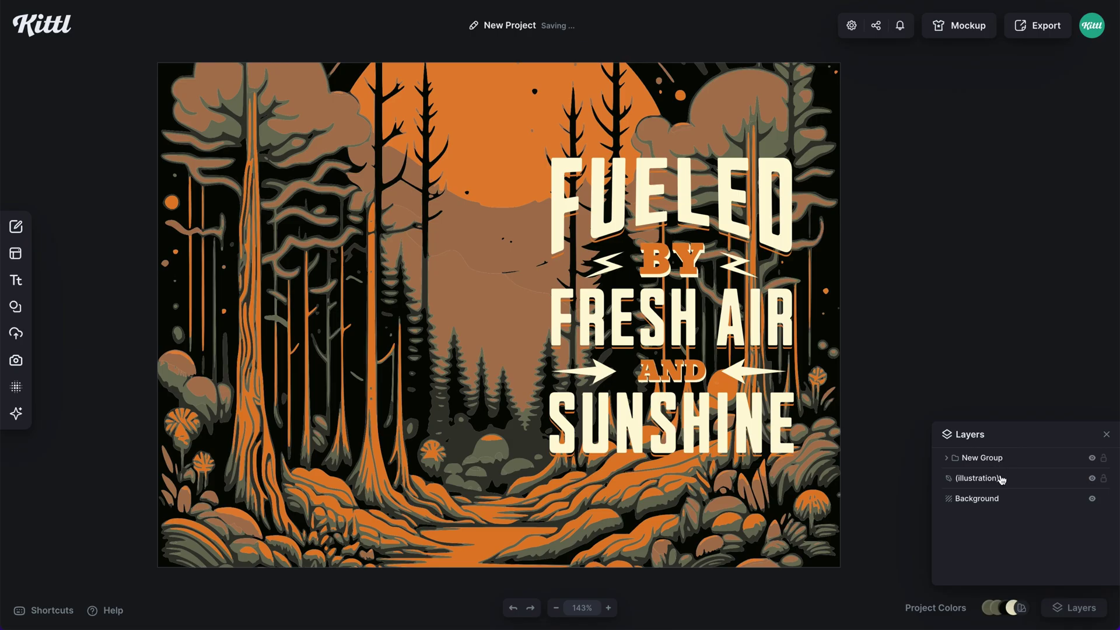
left_click(1001, 479)
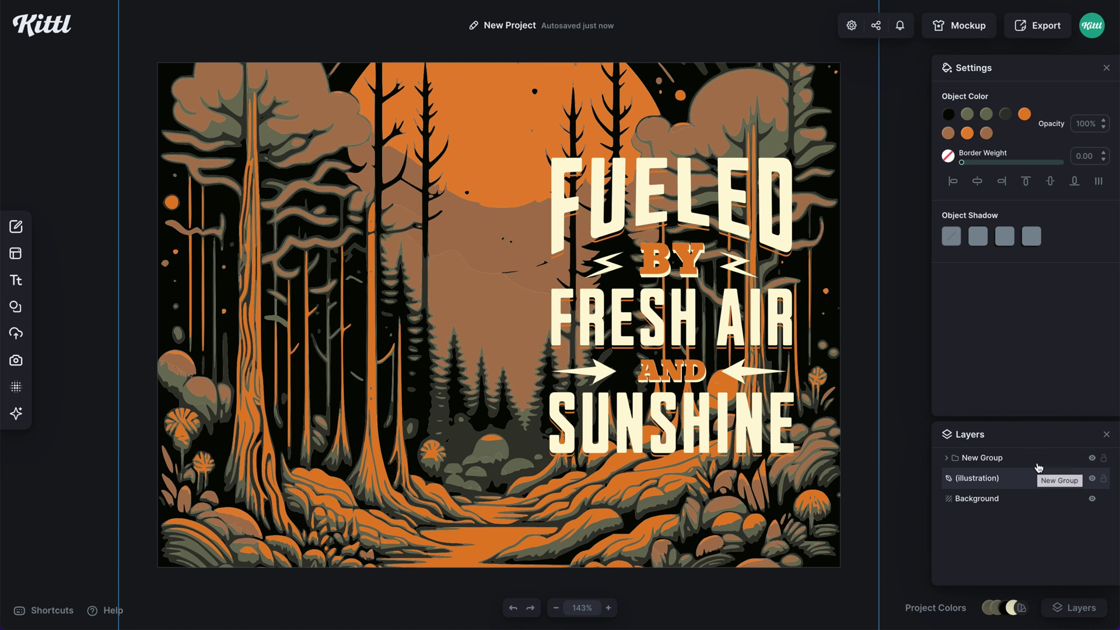
left_click(1041, 38)
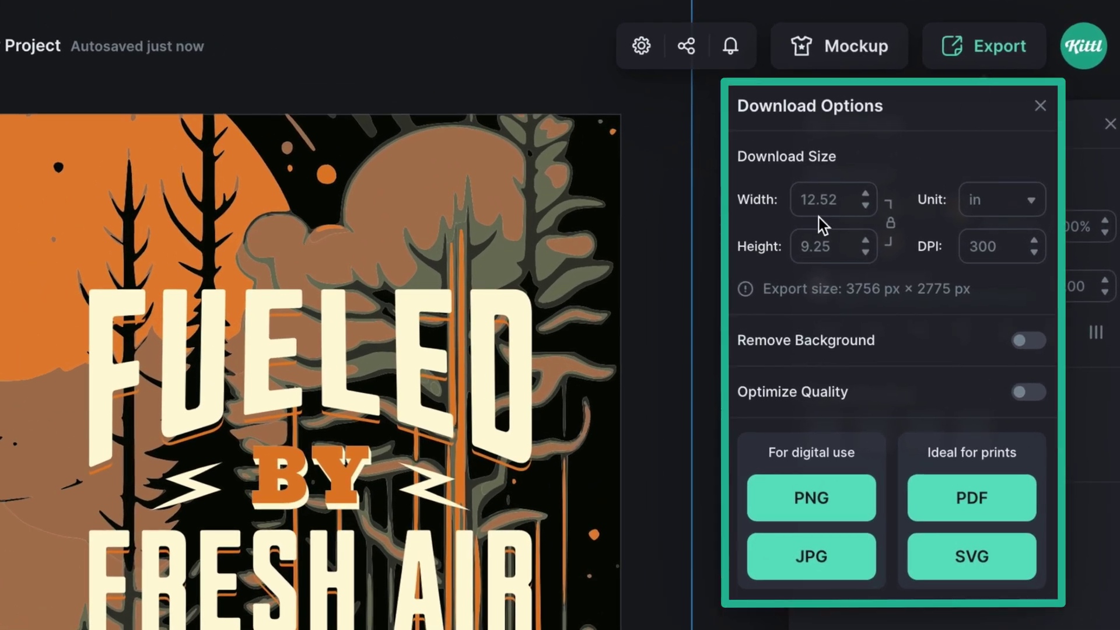
Confirm the 12.52 × 9.25 in size at 300 DPI and switch on Optimize Quality
left_click(850, 247)
left_click(1001, 250)
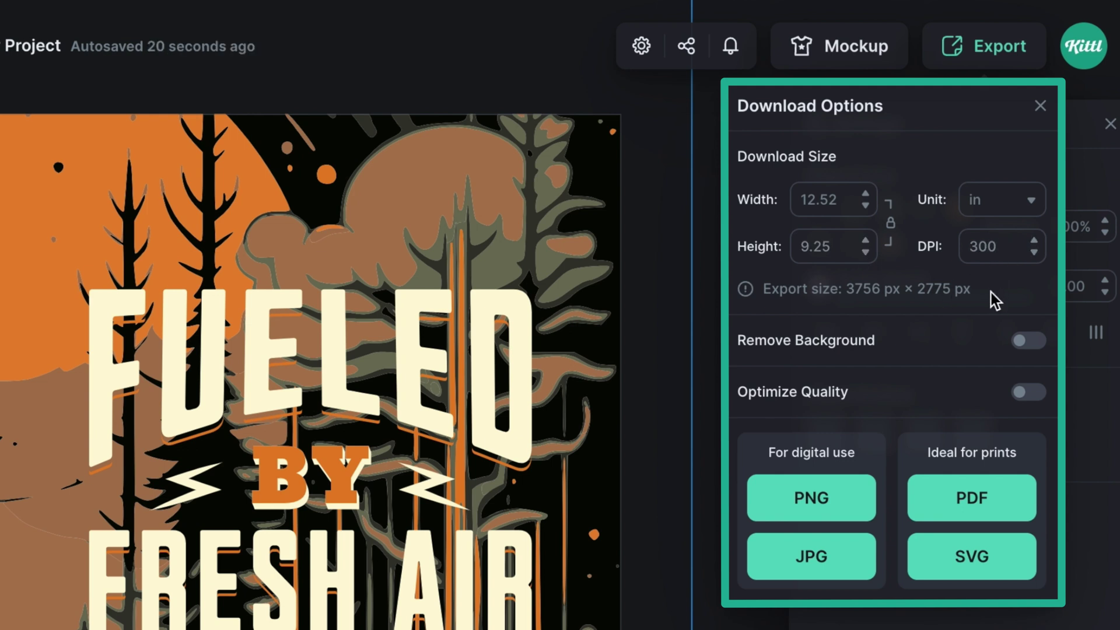
left_click(1020, 394)
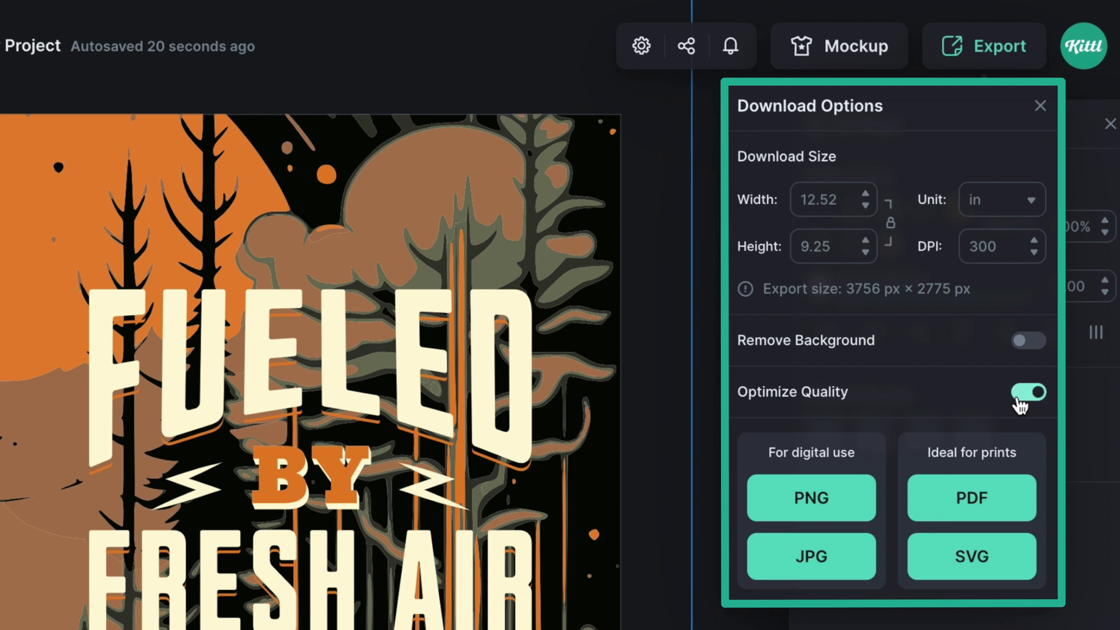